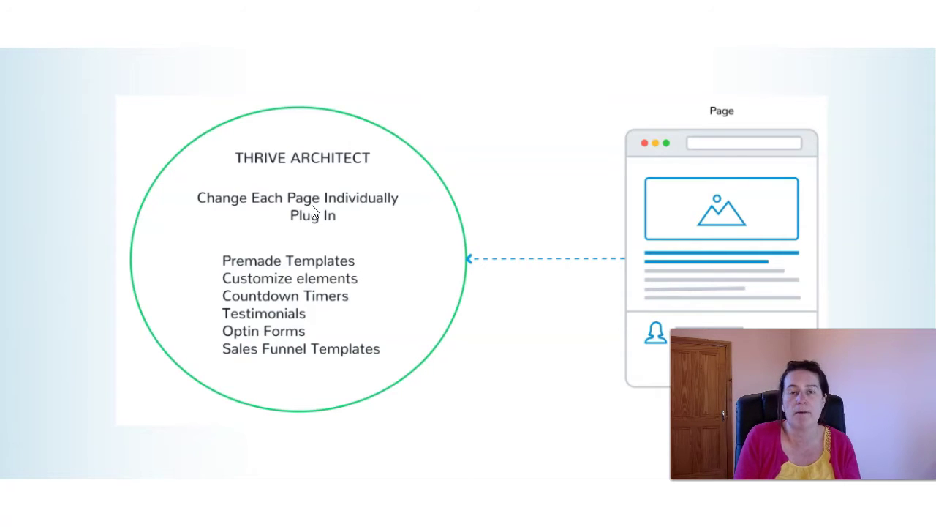
- Bring up the Thrive Architect features overview slide and click on it
left_click(416, 261)
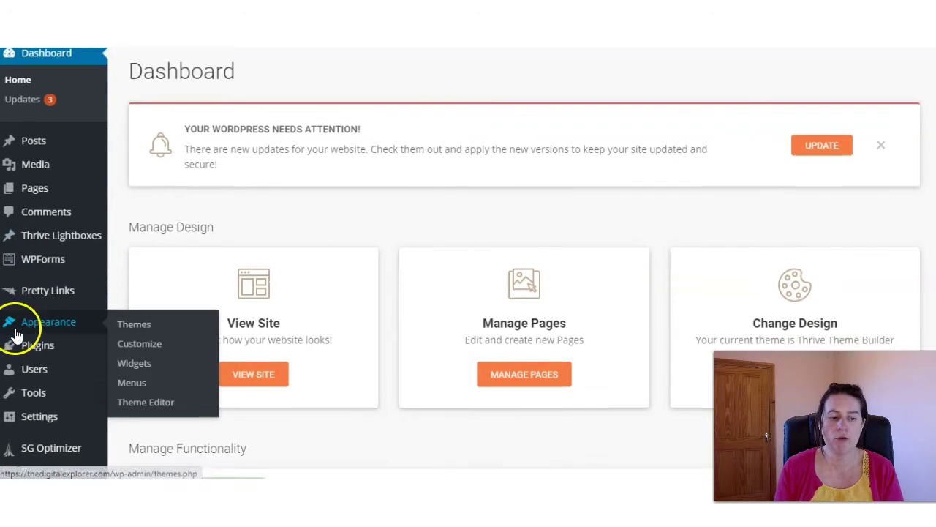
- Scroll the WordPress admin sidebar down toward Product Manager
scroll(22, 366, "down", 4)
- Open Thrive Product Manager and browse the licensed plugin and Shapeshift theme cards
left_click(50, 414)
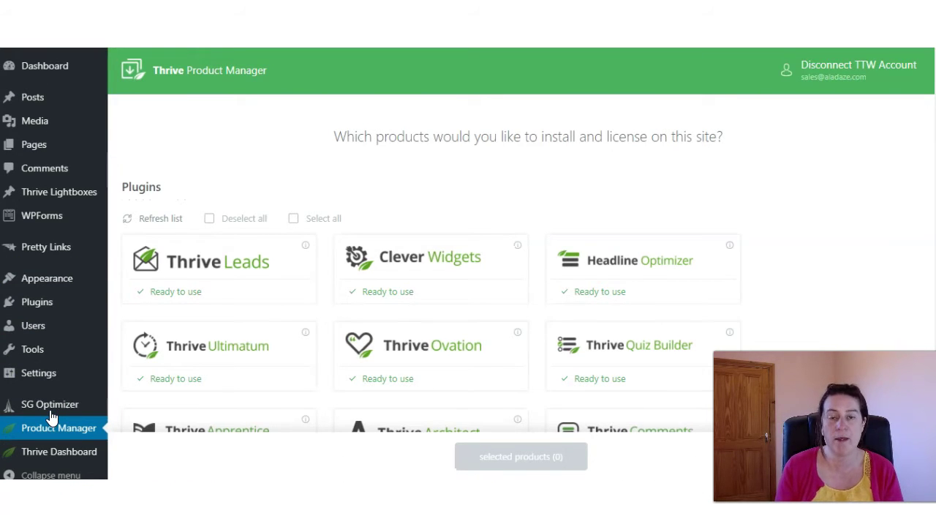
scroll(376, 313, "down", 4)
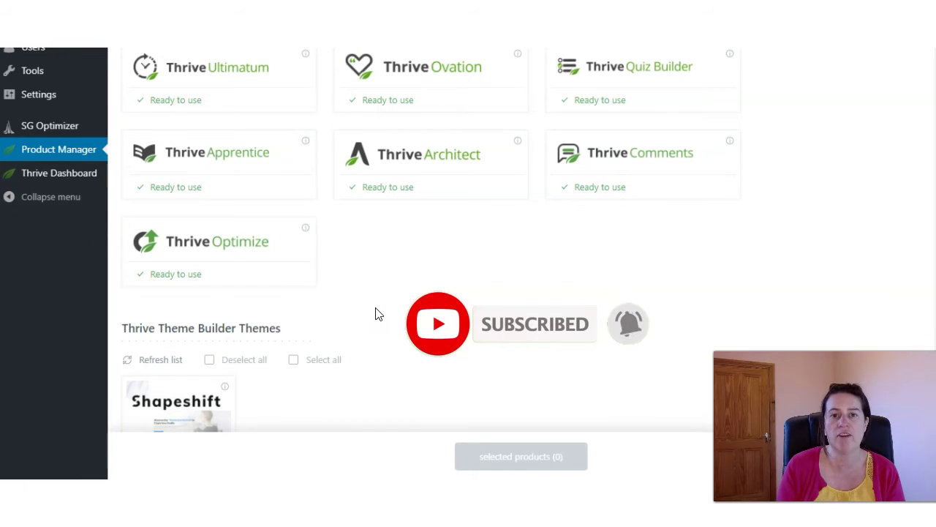
scroll(309, 339, "down", 2)
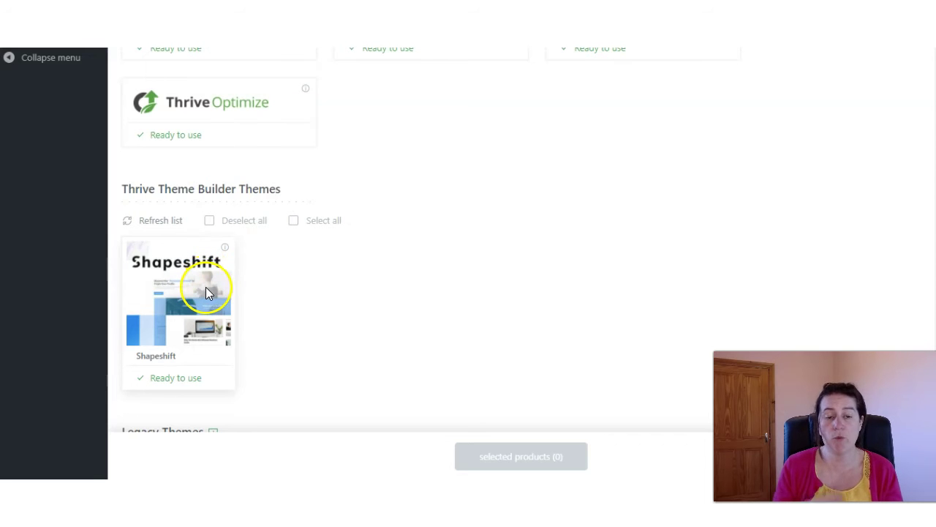
scroll(496, 256, "up", 2)
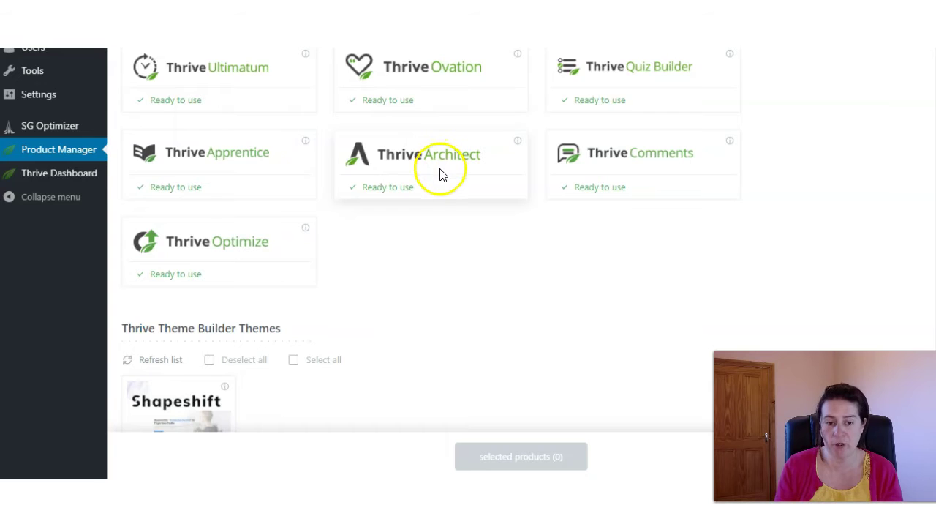
scroll(436, 292, "down", 2)
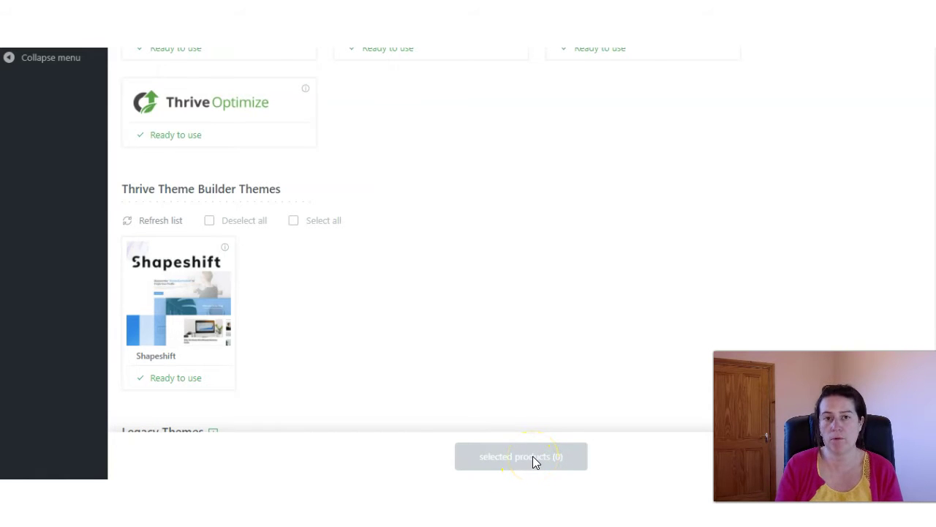
scroll(283, 251, "up", 2)
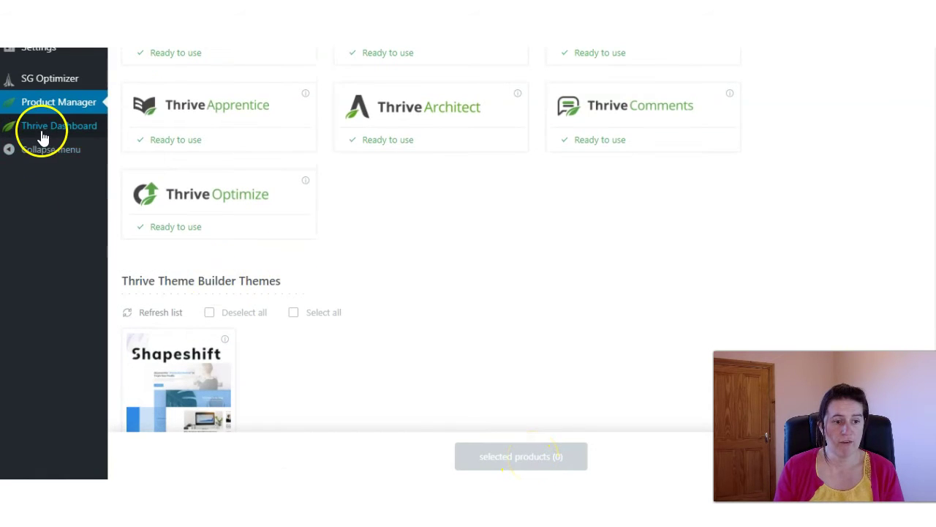
mouse_move(52, 138)
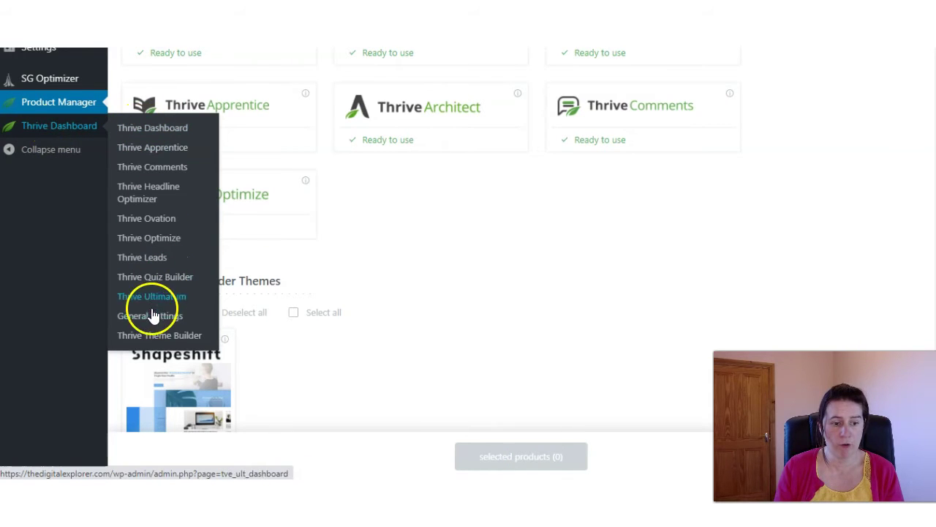
- Open Thrive Theme Builder, view installed themes, and return to the TDE Shapeshift wizard
left_click(159, 337)
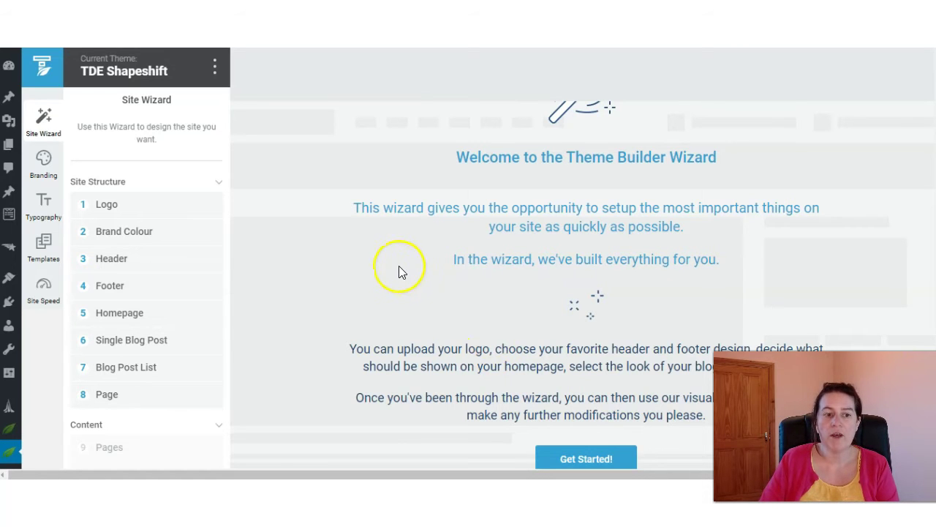
left_click(215, 71)
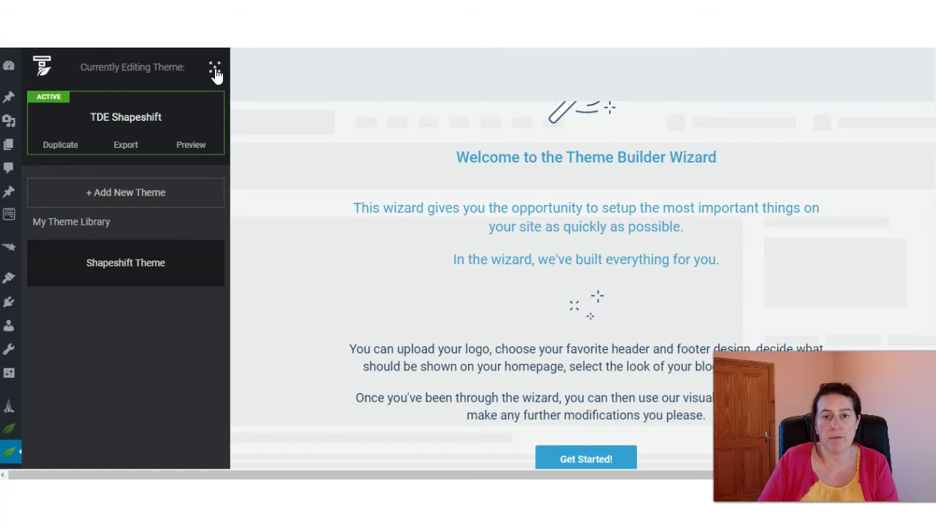
left_click(166, 123)
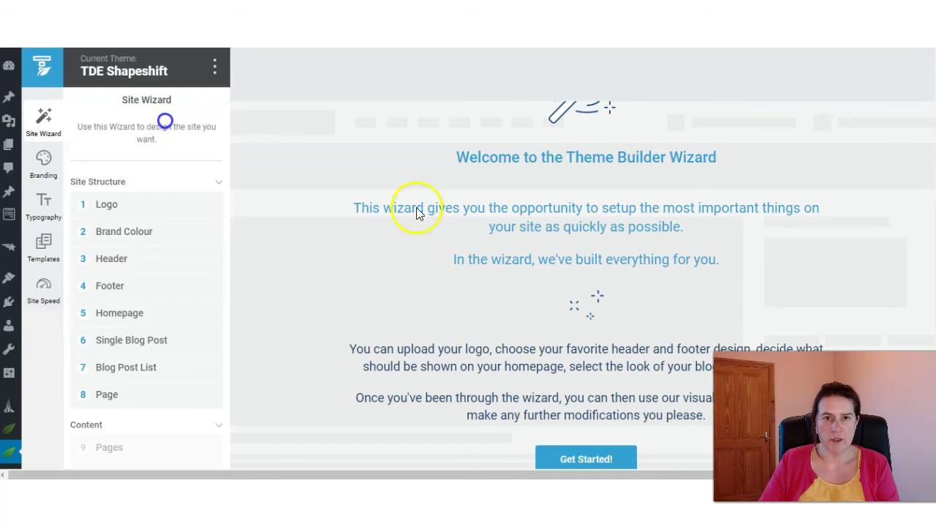
- Start the site wizard, keep the default logo, and confirm #2f8ae5 as brand colour
left_click(583, 459)
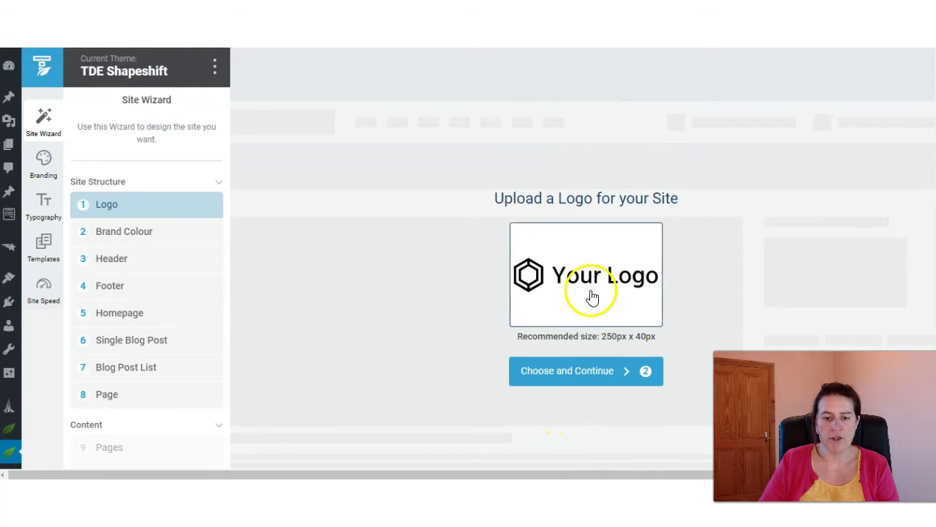
left_click(585, 371)
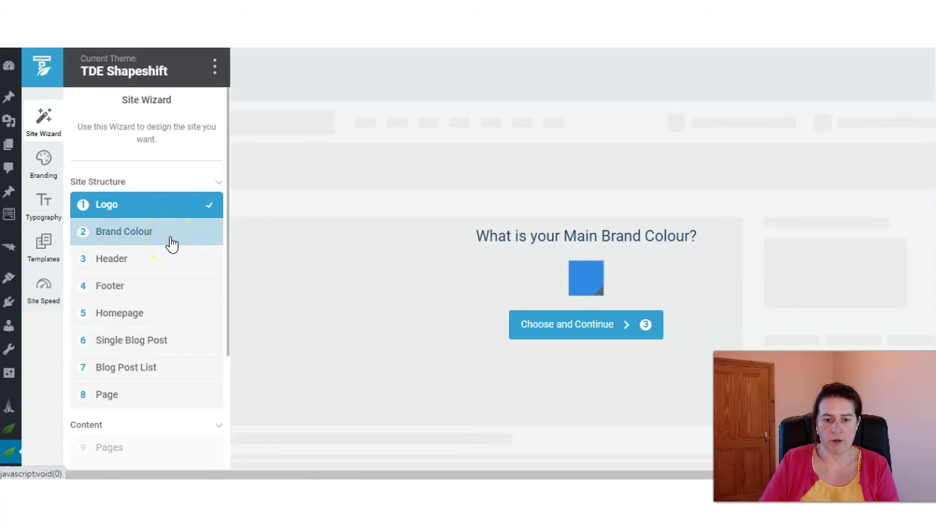
left_click(586, 281)
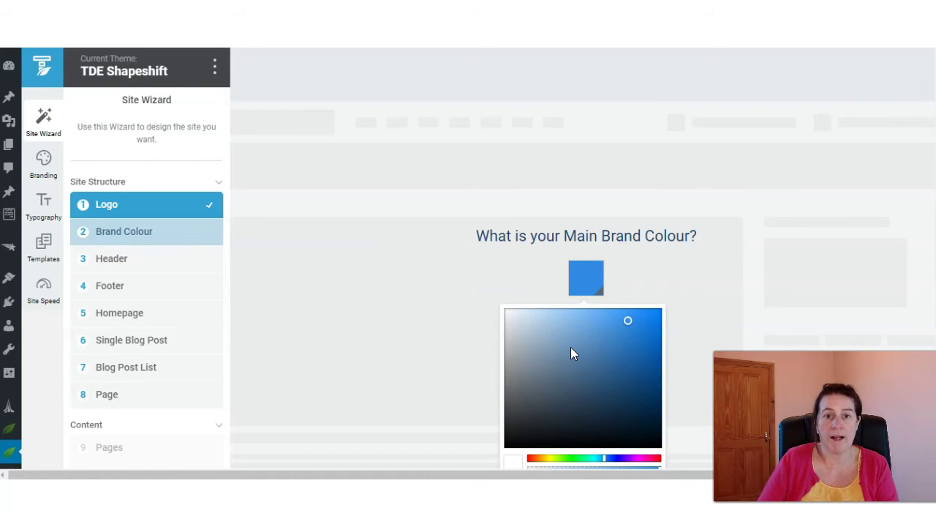
scroll(607, 439, "down", 2)
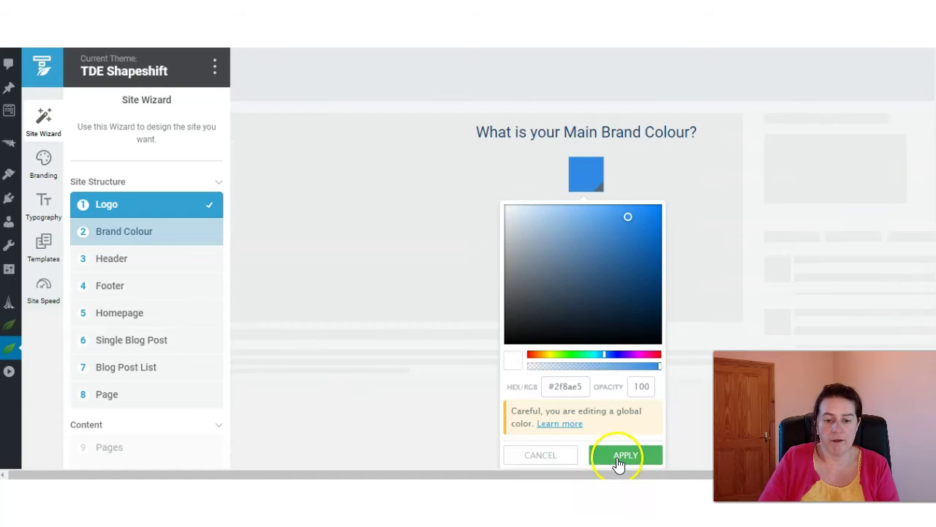
left_click(619, 460)
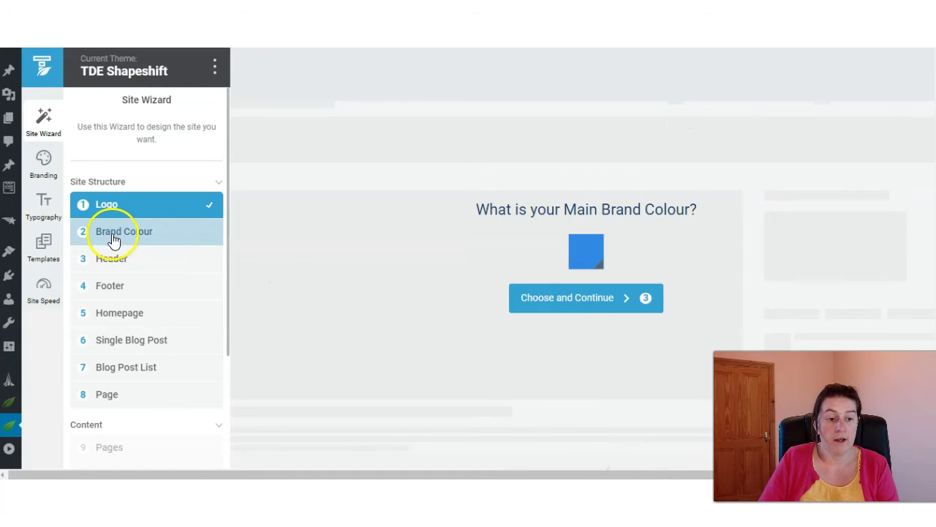
- Choose and confirm the Logo - Menu - Call to Action - 04 header template
left_click(582, 297)
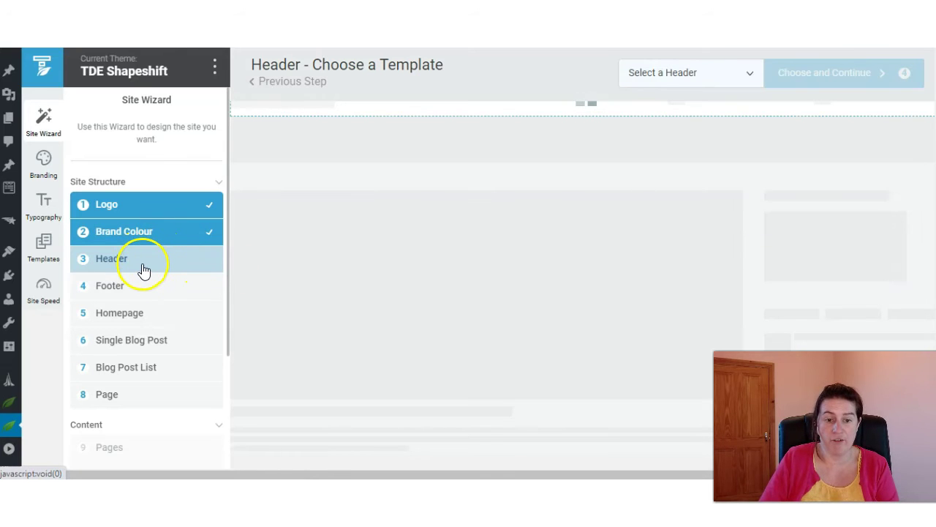
left_click(709, 77)
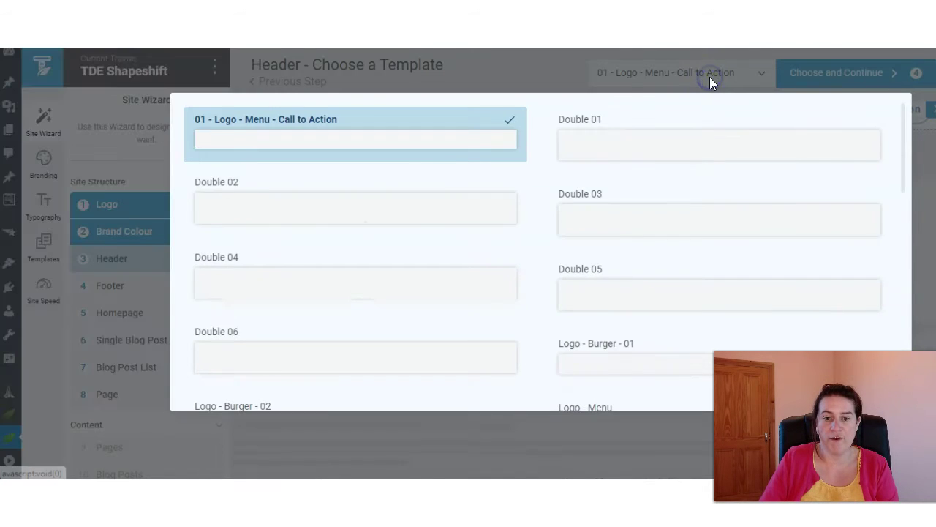
scroll(459, 201, "down", 4)
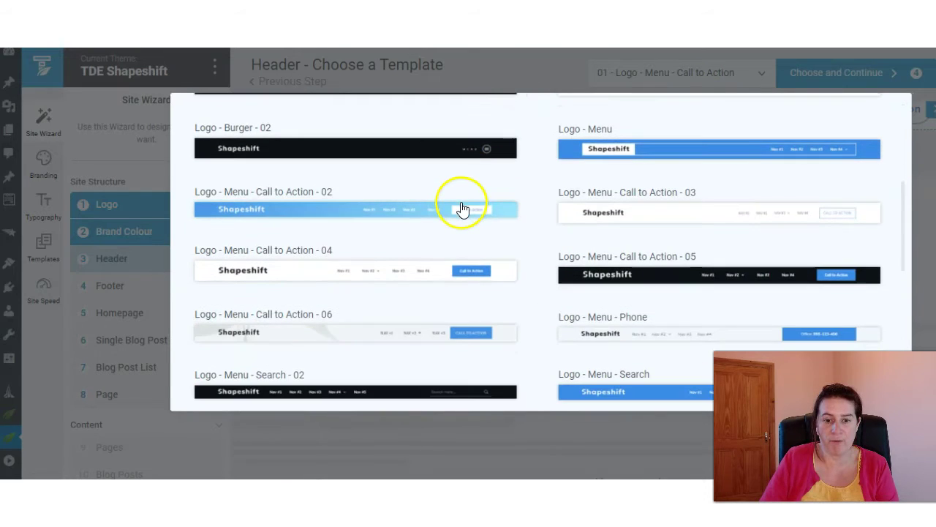
scroll(463, 212, "down", 1)
left_click(399, 205)
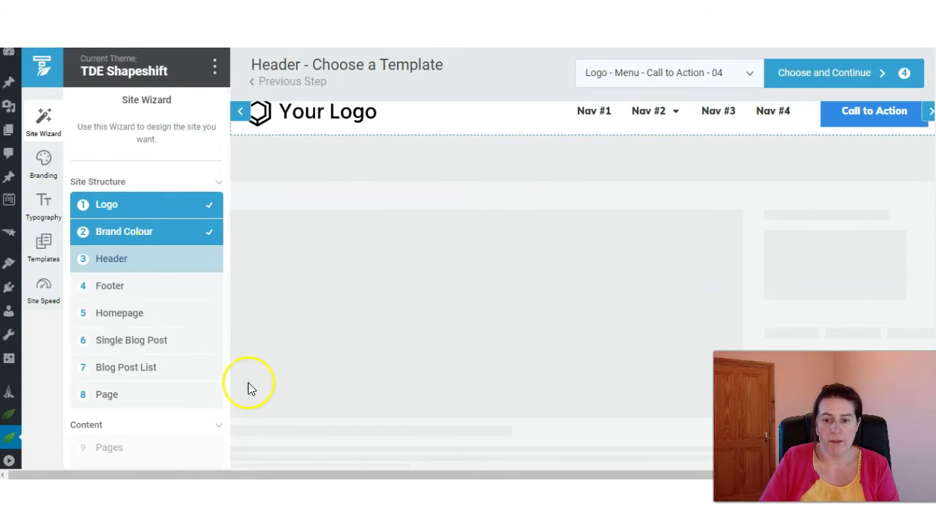
left_click(829, 73)
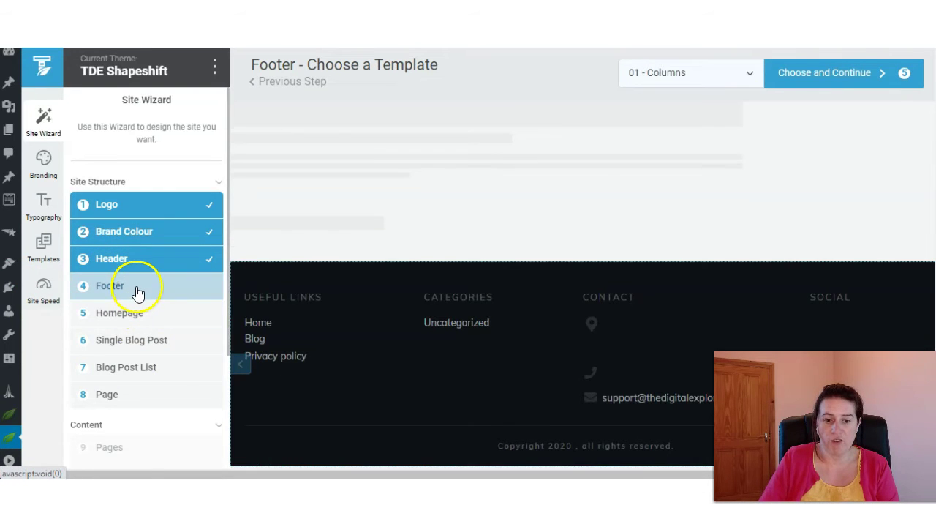
- Pick the Lead Generation 04 footer template
left_click(729, 76)
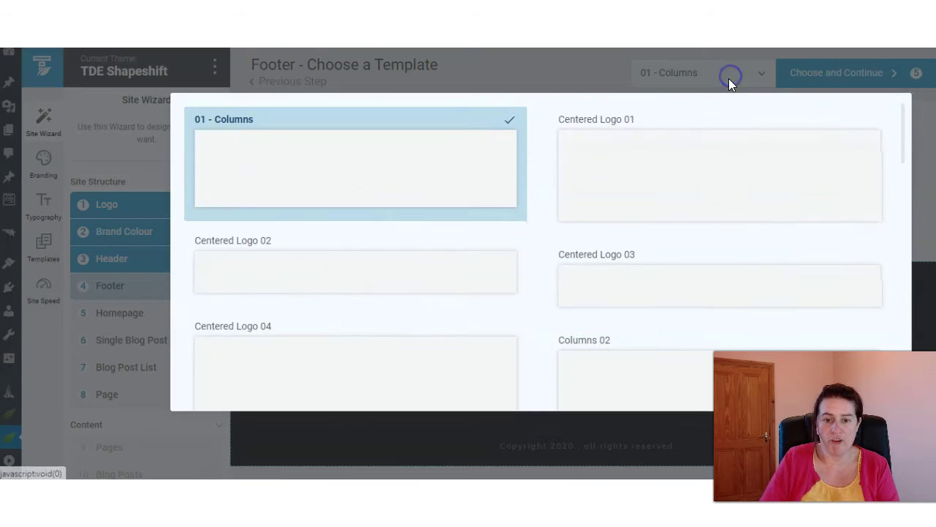
scroll(544, 183, "down", 5)
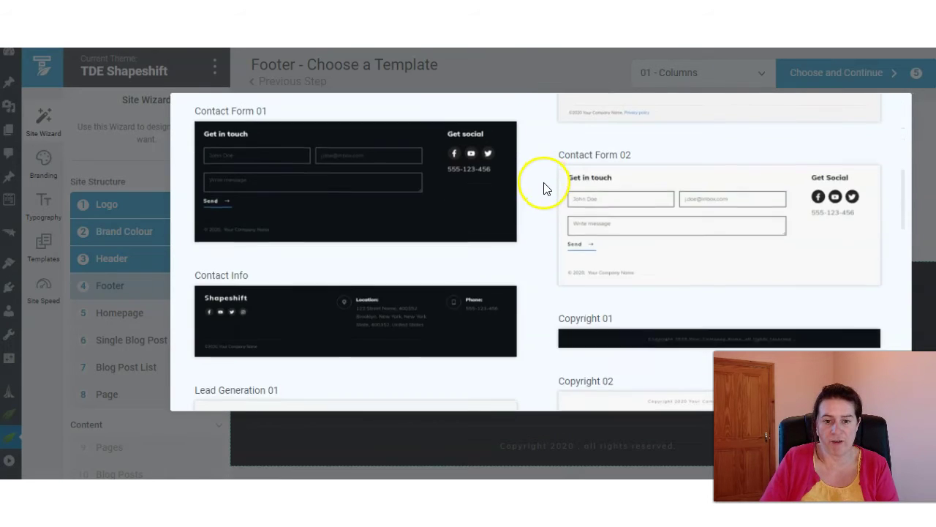
scroll(544, 189, "down", 5)
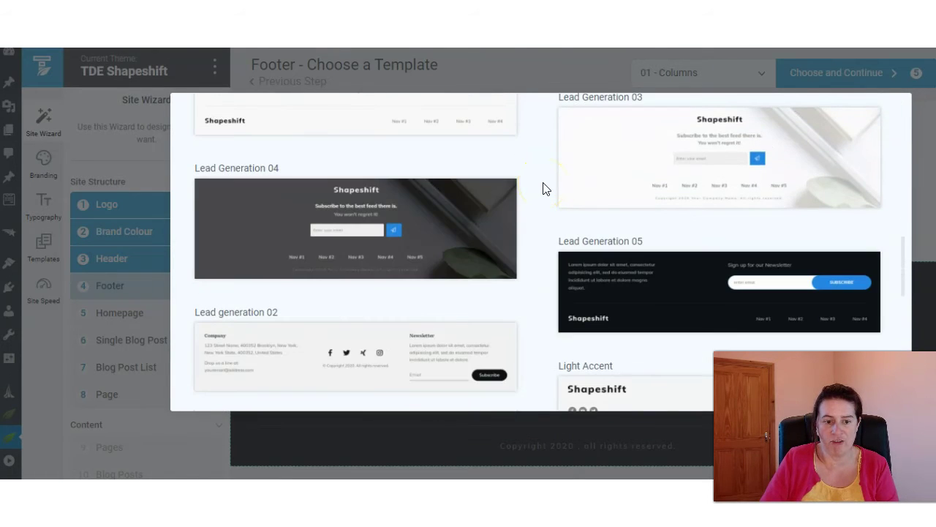
scroll(543, 191, "down", 2)
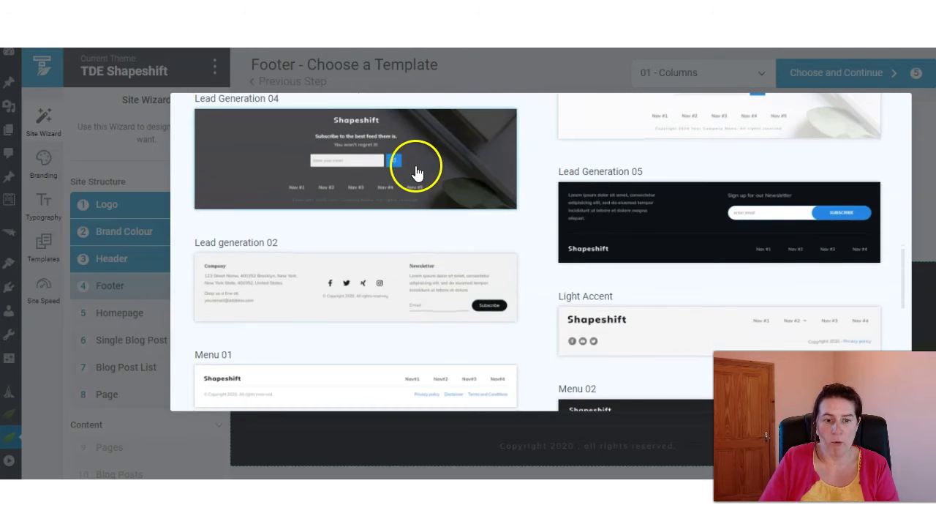
left_click(416, 171)
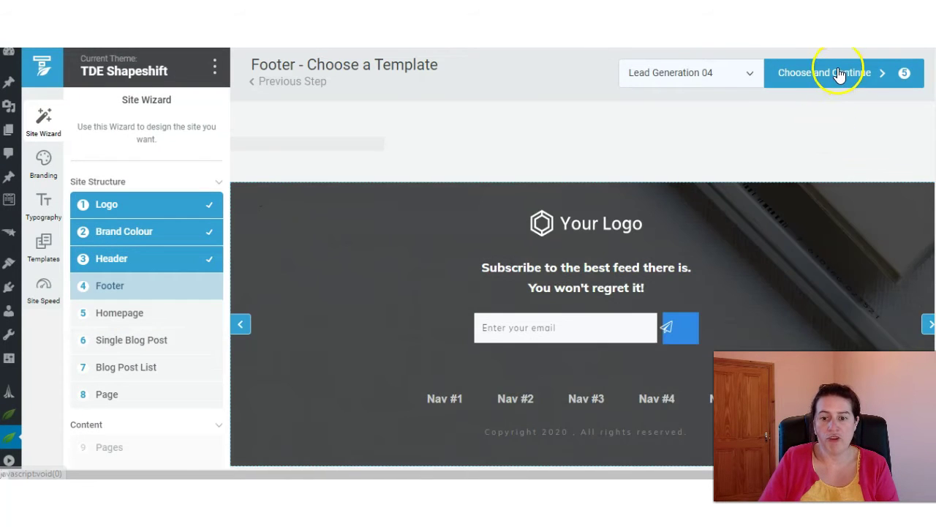
- Confirm the footer and opt to choose from the ready-made homepage designs
left_click(838, 74)
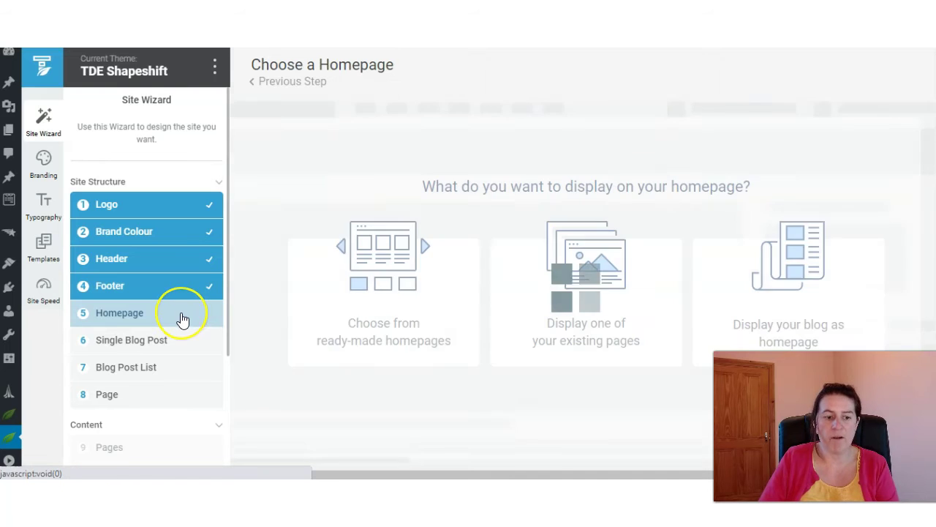
left_click(354, 332)
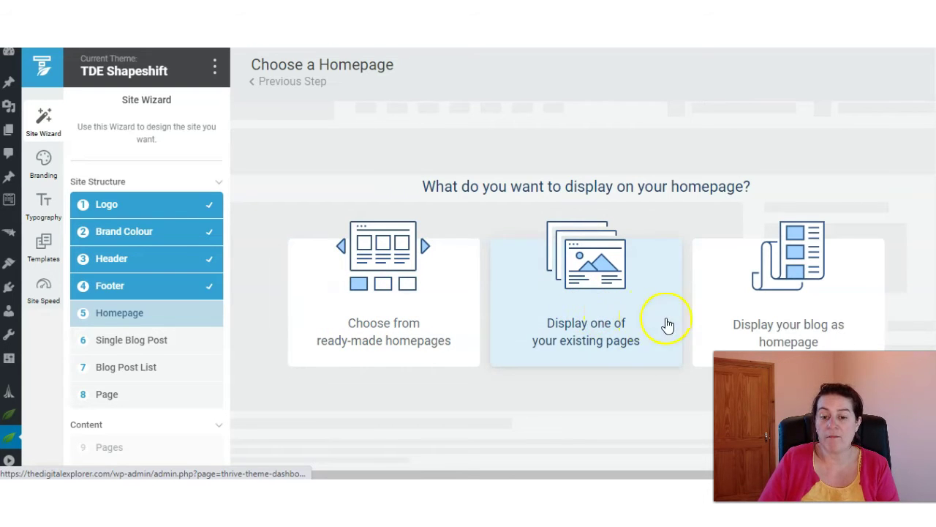
left_click(733, 324)
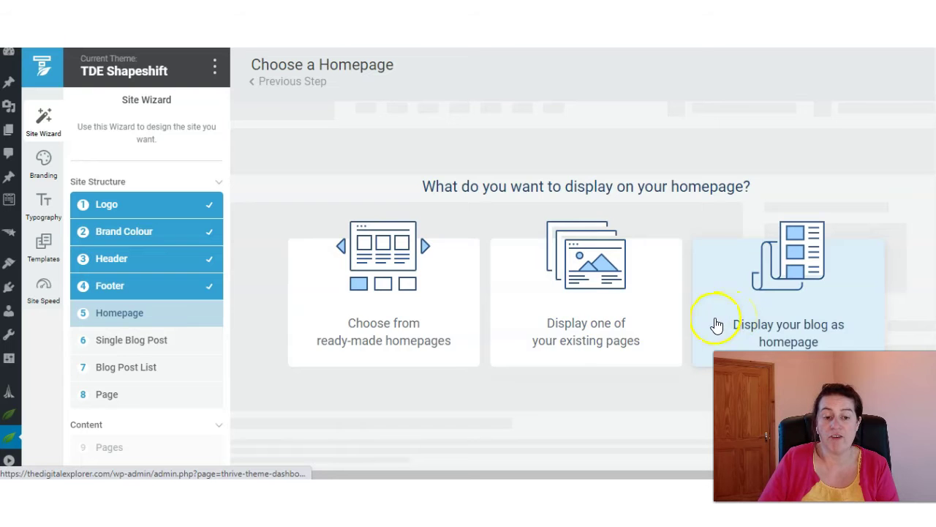
left_click(406, 342)
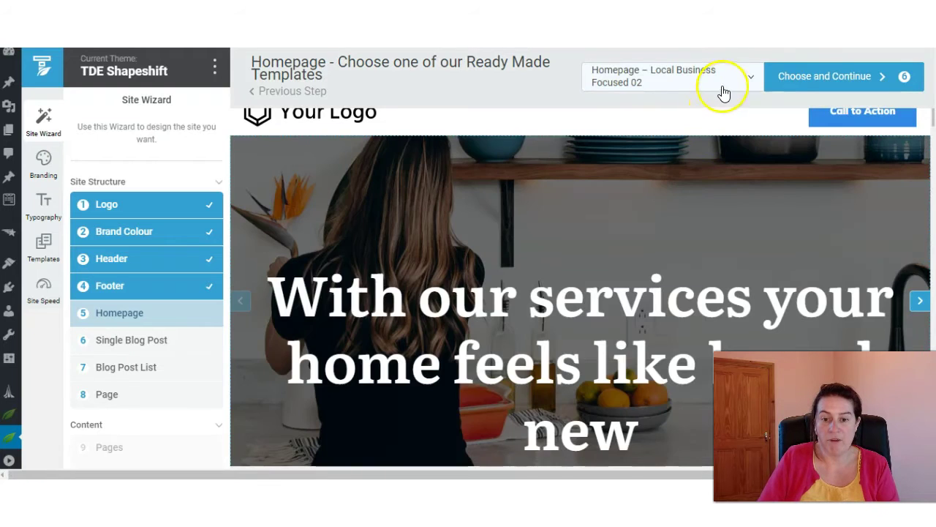
- Select the Local Business Focused 02 homepage template and continue
left_click(736, 81)
scroll(621, 186, "down", 5)
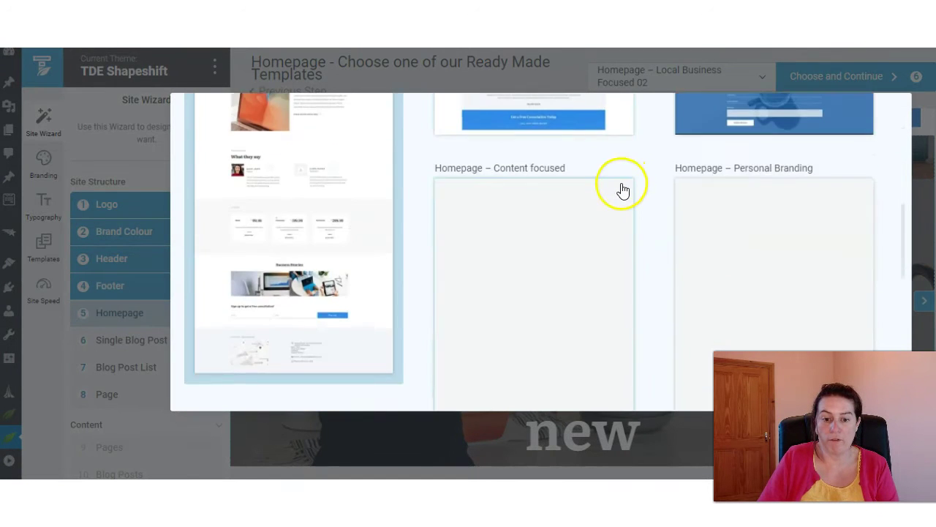
scroll(621, 190, "down", 3)
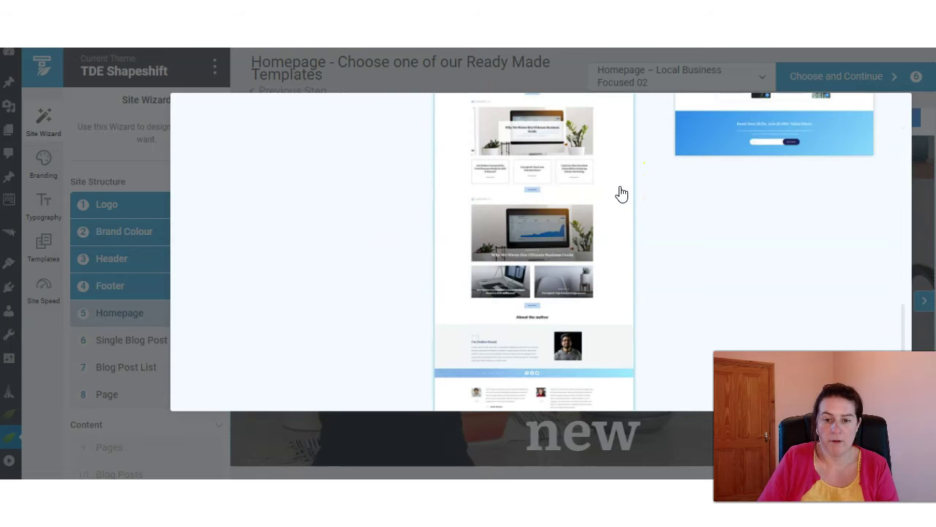
scroll(621, 193, "down", 2)
scroll(610, 199, "up", 4)
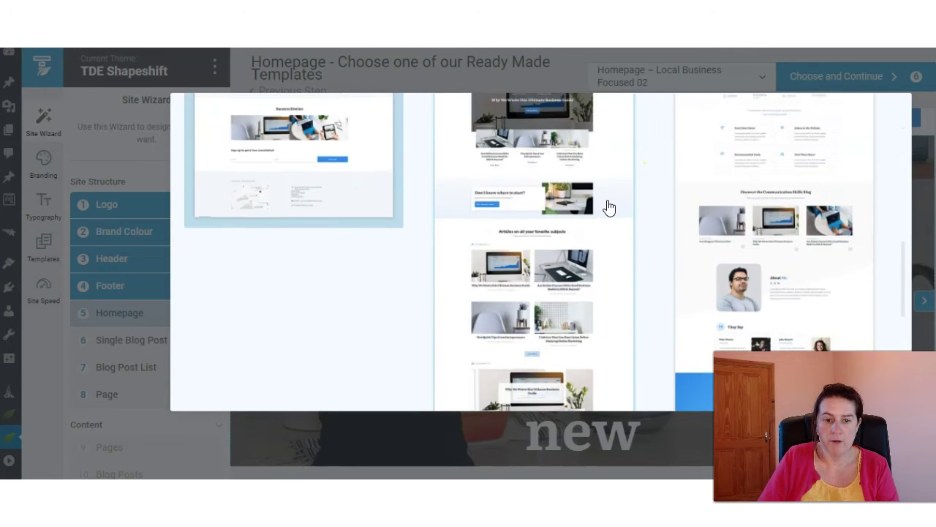
scroll(608, 210, "up", 4)
left_click(355, 198)
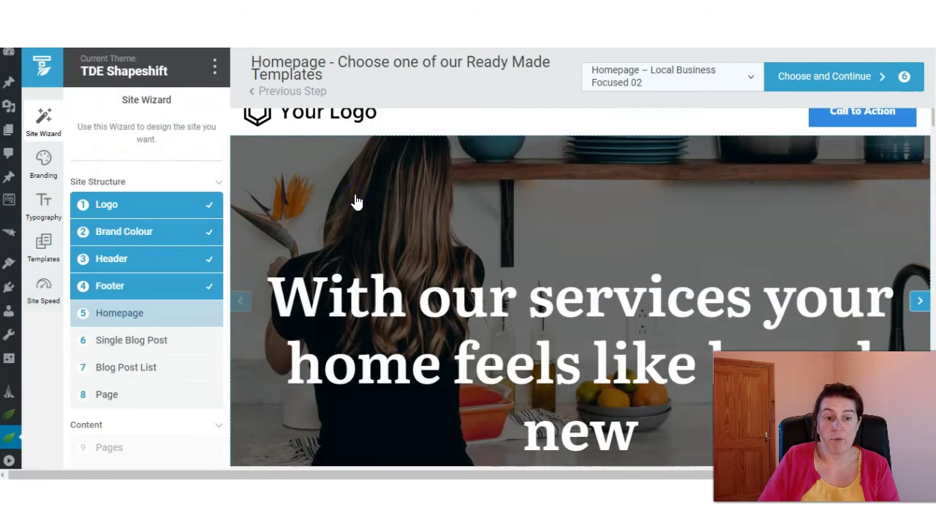
left_click(162, 238)
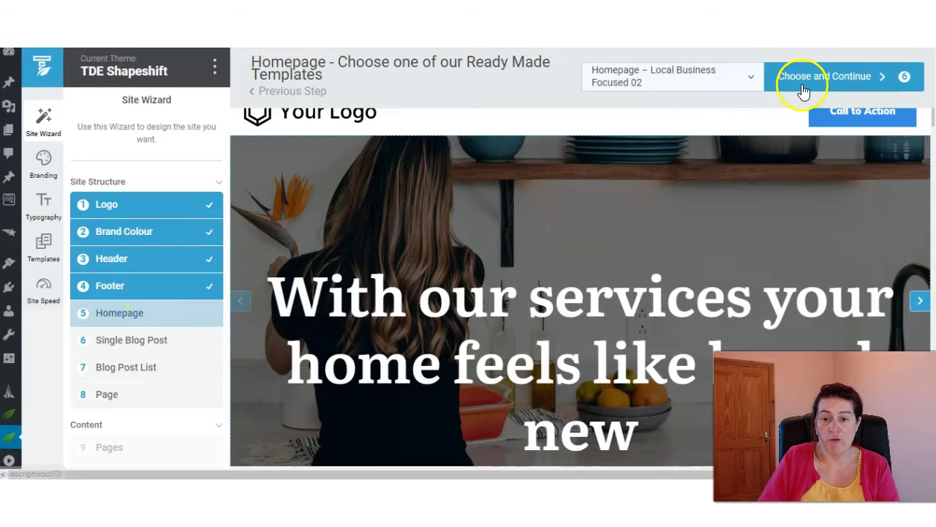
left_click(796, 83)
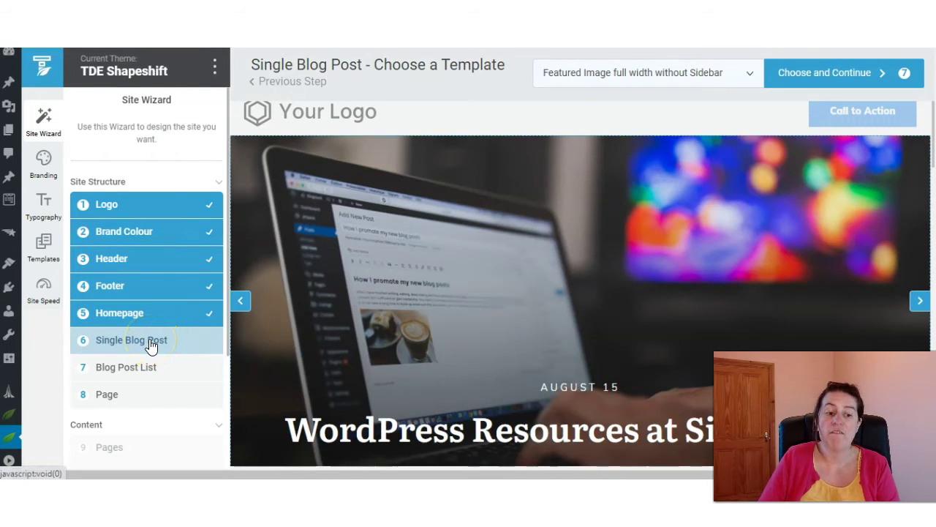
- Pick the Featured image full width Audio post layout for single blog posts
left_click(640, 74)
scroll(661, 209, "down", 2)
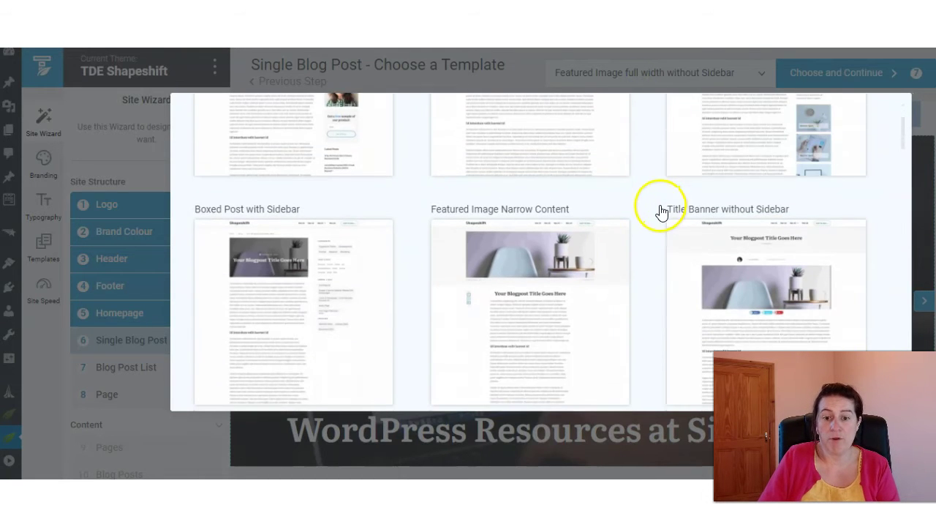
scroll(659, 212, "down", 2)
scroll(659, 212, "down", 2)
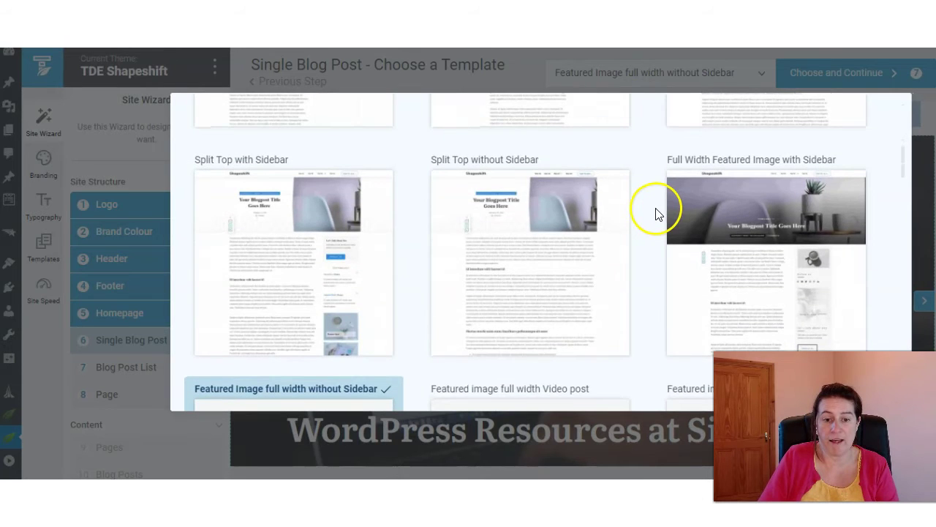
scroll(654, 211, "down", 1)
scroll(648, 218, "down", 2)
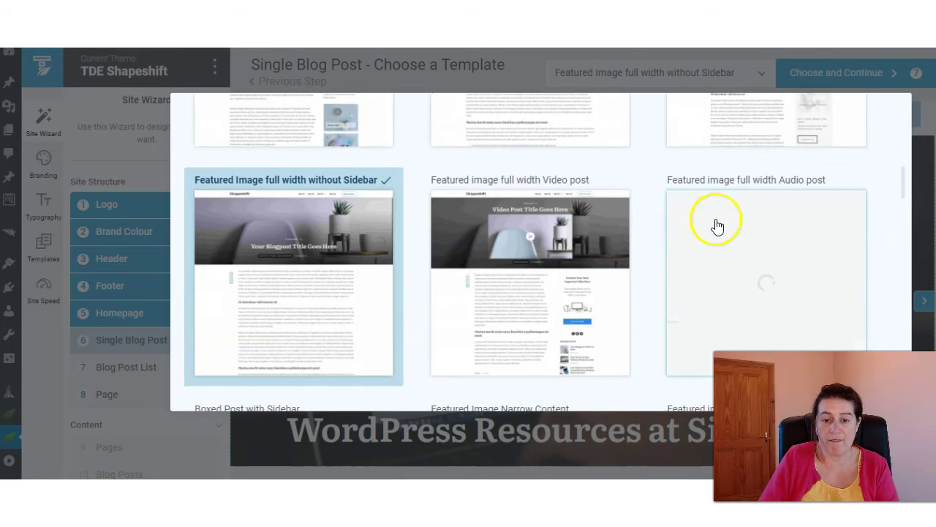
left_click(717, 238)
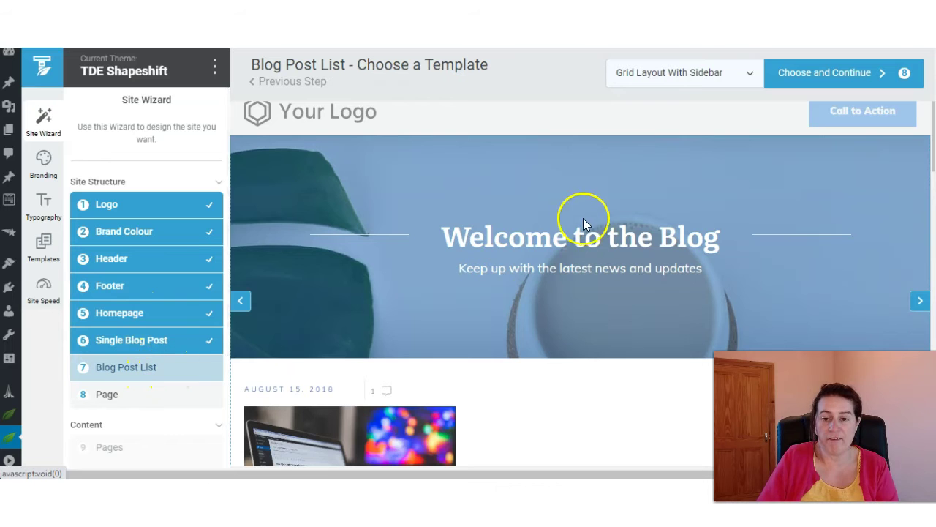
- Choose List Layout Without Sidebar as the blog post list template
left_click(704, 72)
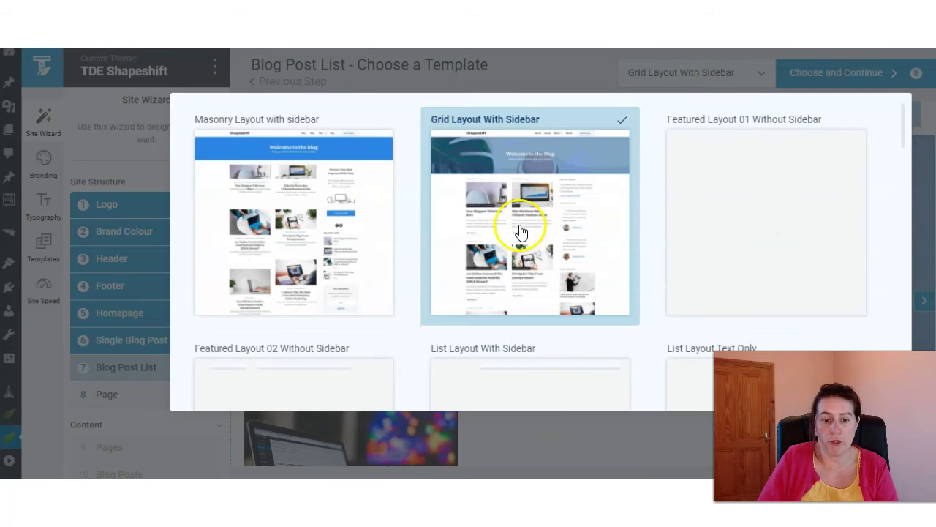
scroll(573, 294, "down", 5)
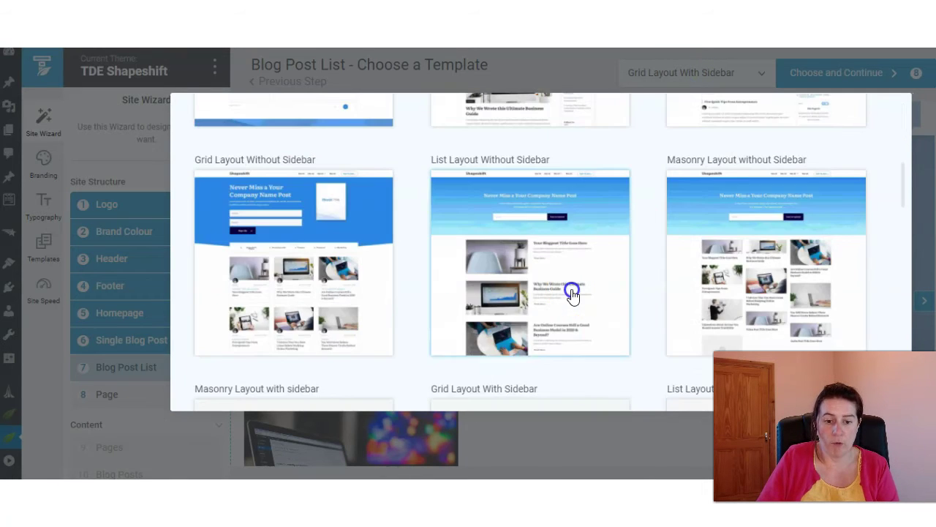
left_click(571, 291)
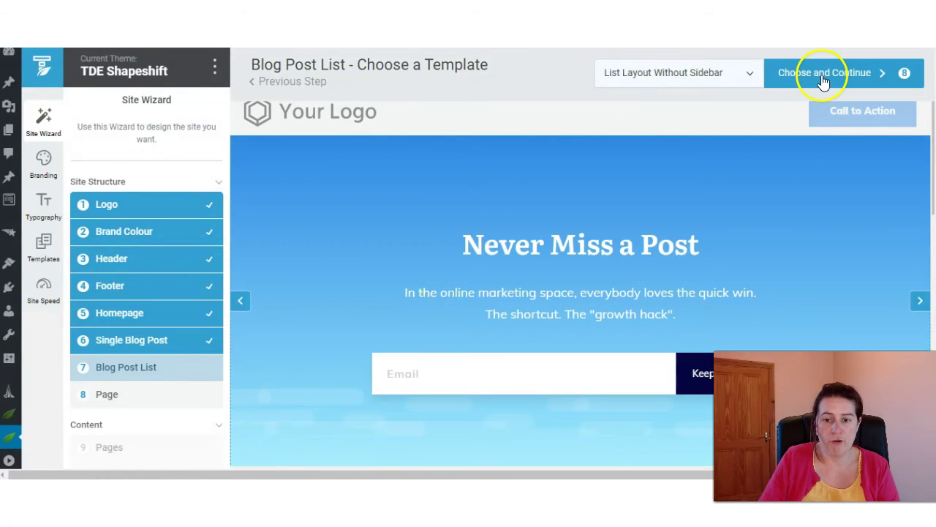
- Confirm the blog list, use Featured Image Title Banner - Post List for pages, skip menus
left_click(819, 79)
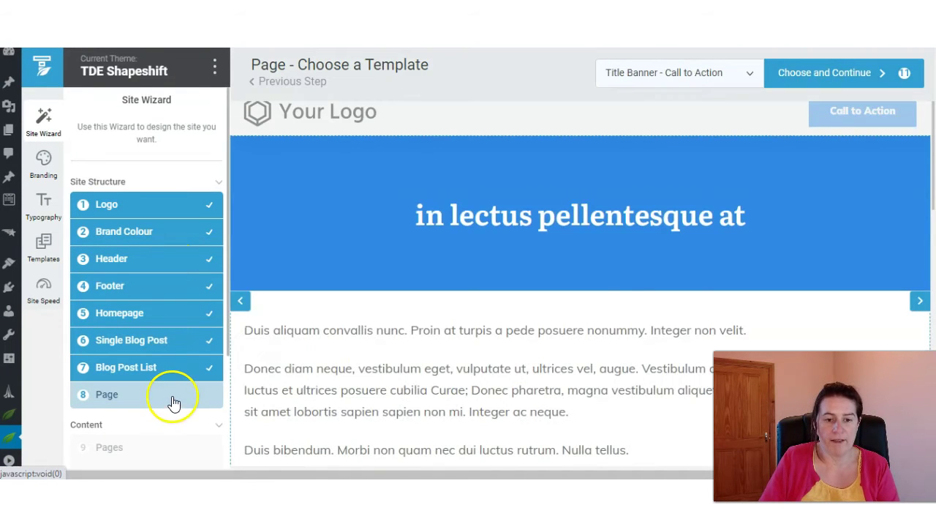
left_click(695, 79)
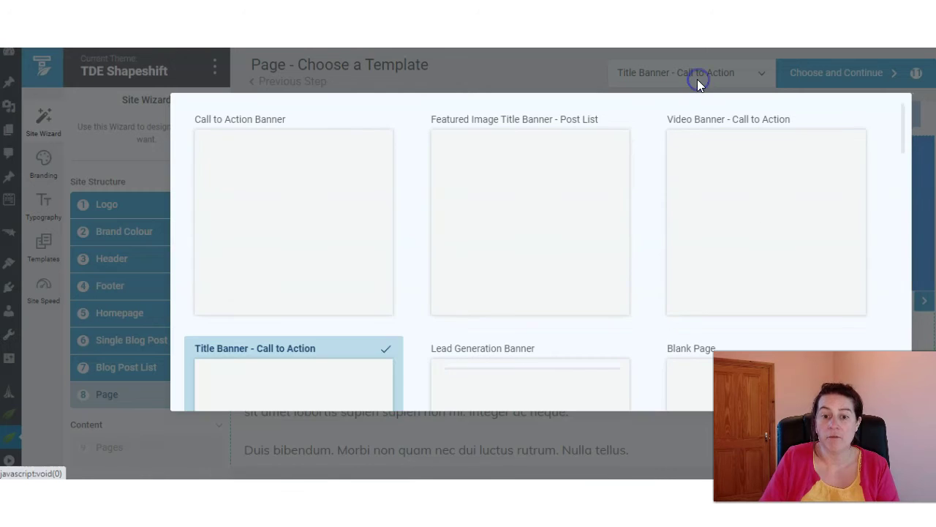
scroll(621, 226, "down", 2)
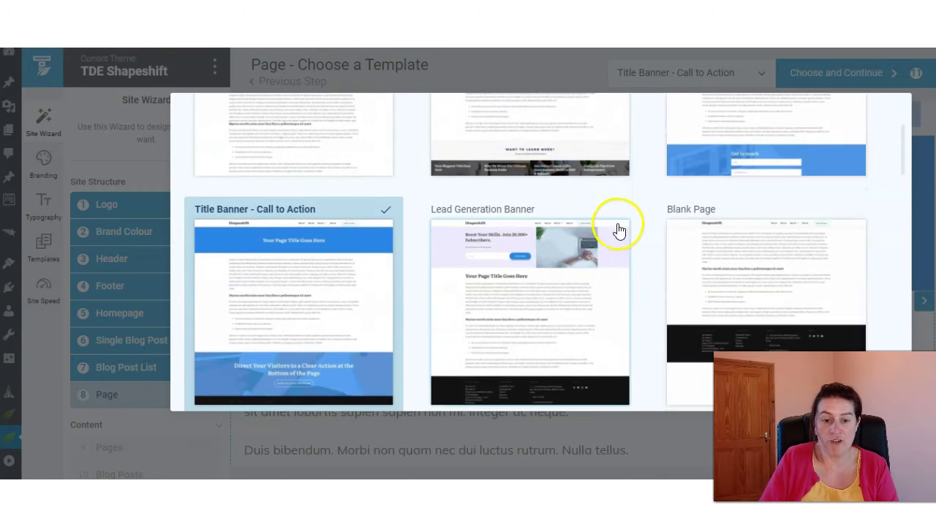
left_click(503, 125)
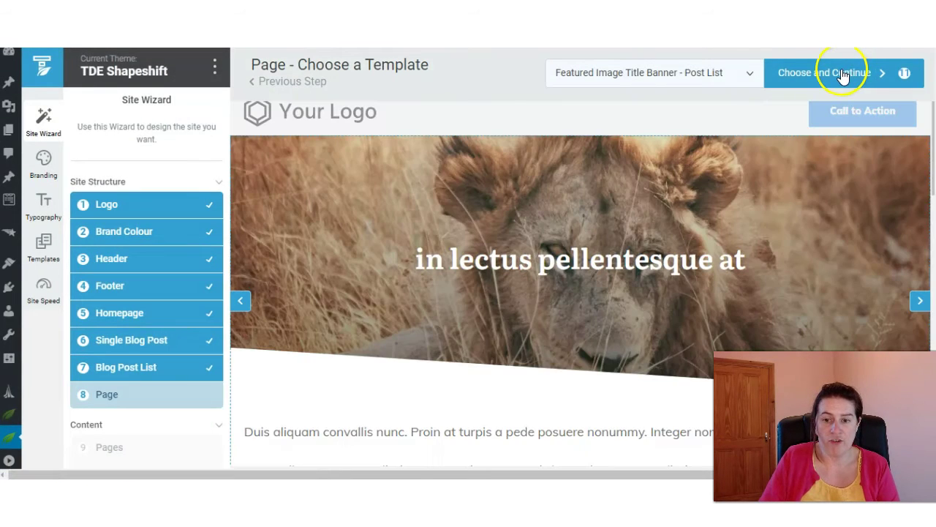
left_click(841, 73)
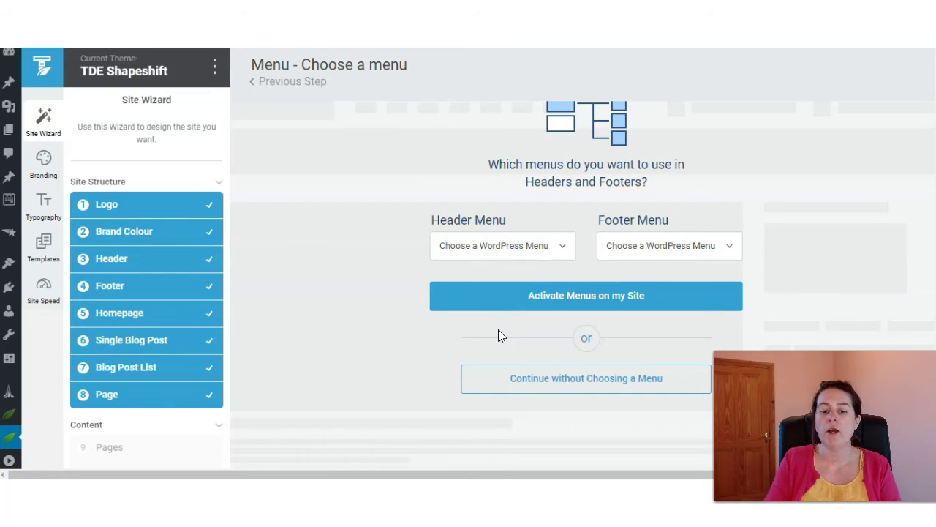
left_click(543, 383)
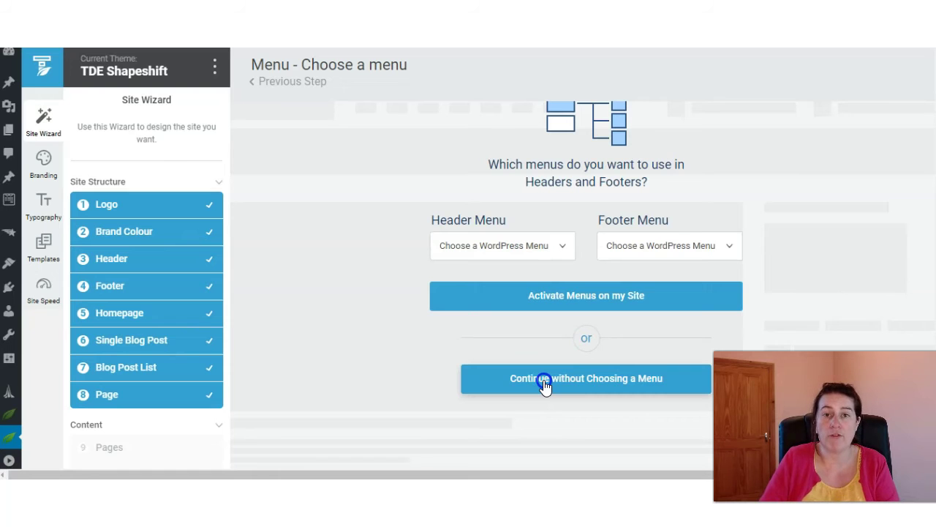
left_click(544, 380)
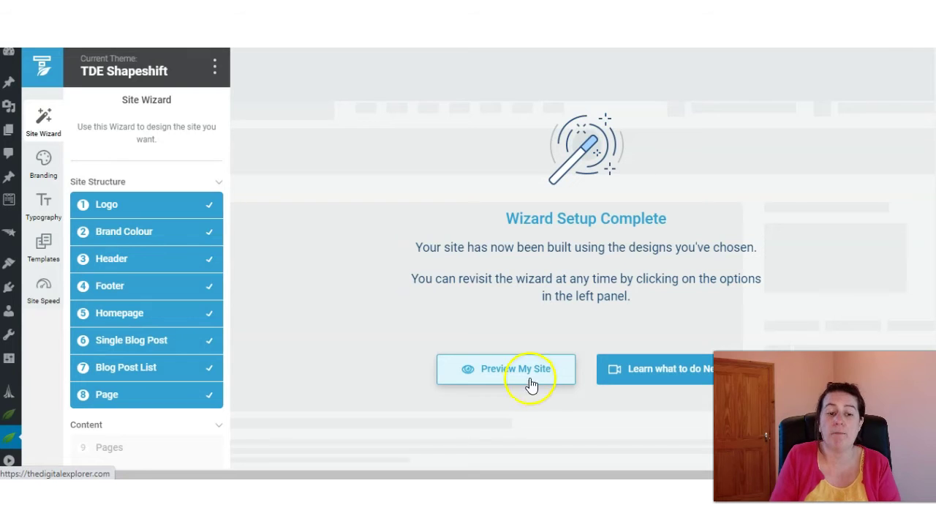
left_click(532, 383)
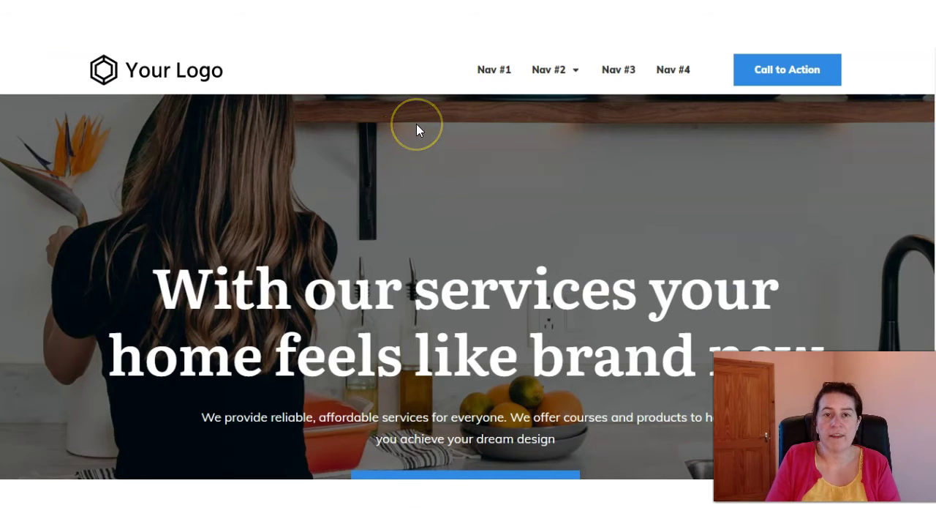
scroll(416, 123, "down", 5)
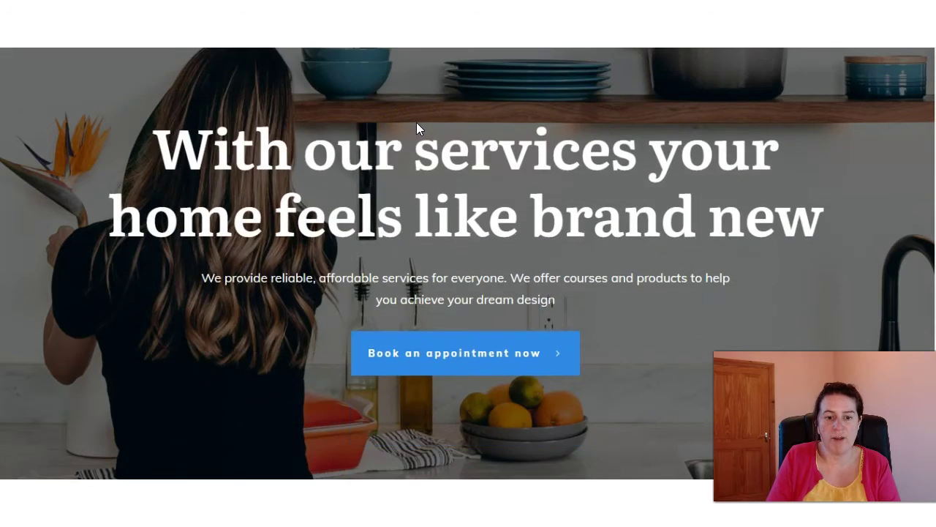
scroll(417, 122, "down", 15)
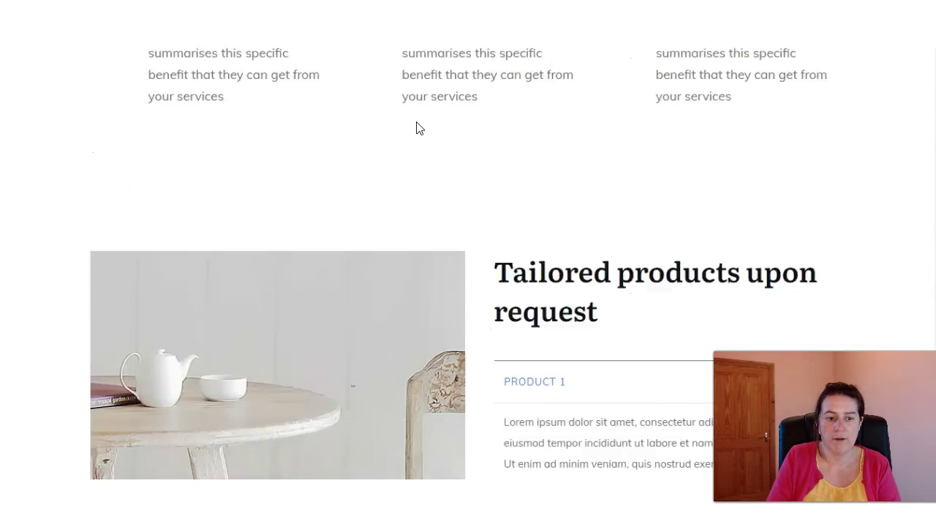
scroll(416, 123, "down", 5)
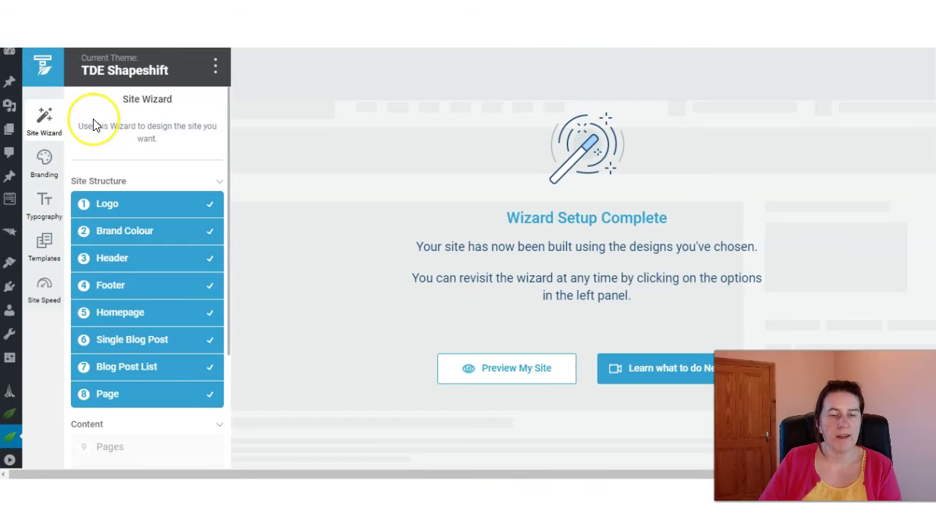
- Open Branding and review the Theme Colors and Logo sections, collapsing each afterwards
left_click(46, 171)
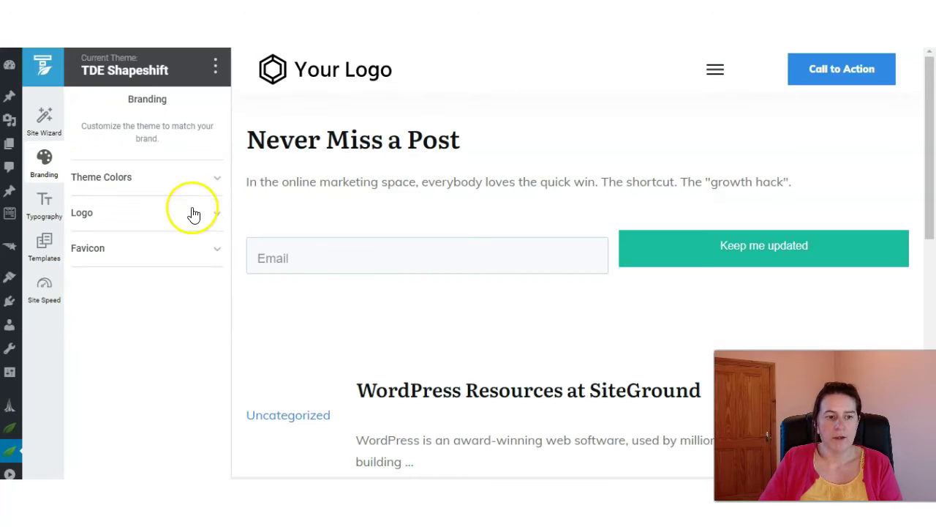
left_click(204, 182)
left_click(207, 182)
left_click(154, 218)
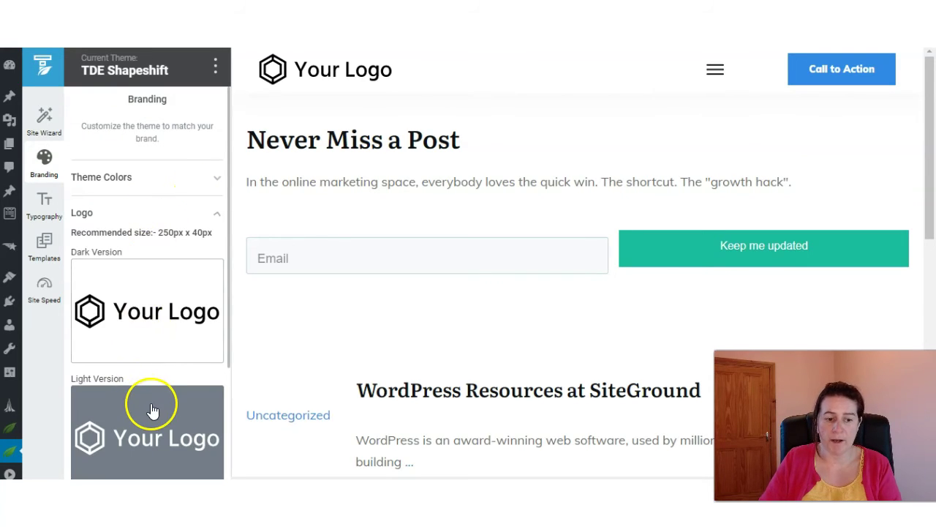
left_click(137, 231)
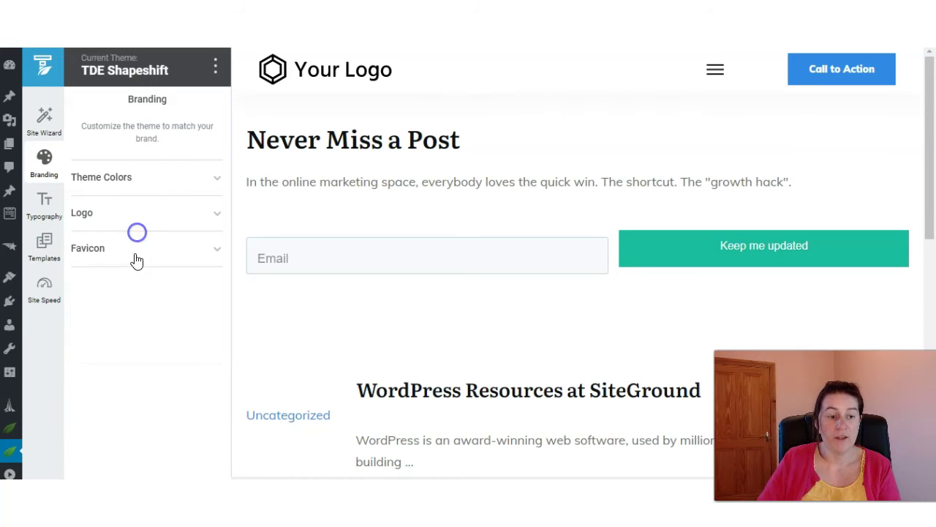
- Open Typography to view the active Default Typography set with H1–H3 examples
left_click(46, 211)
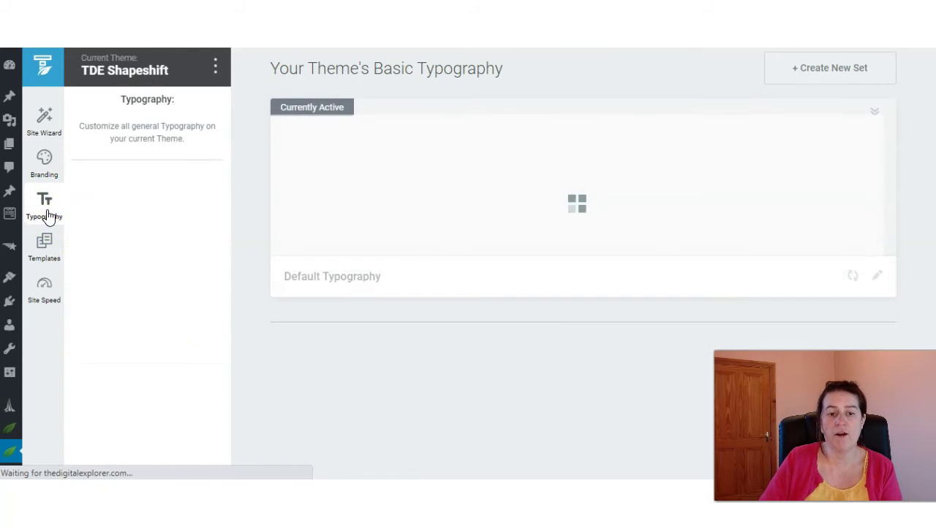
left_click(230, 221)
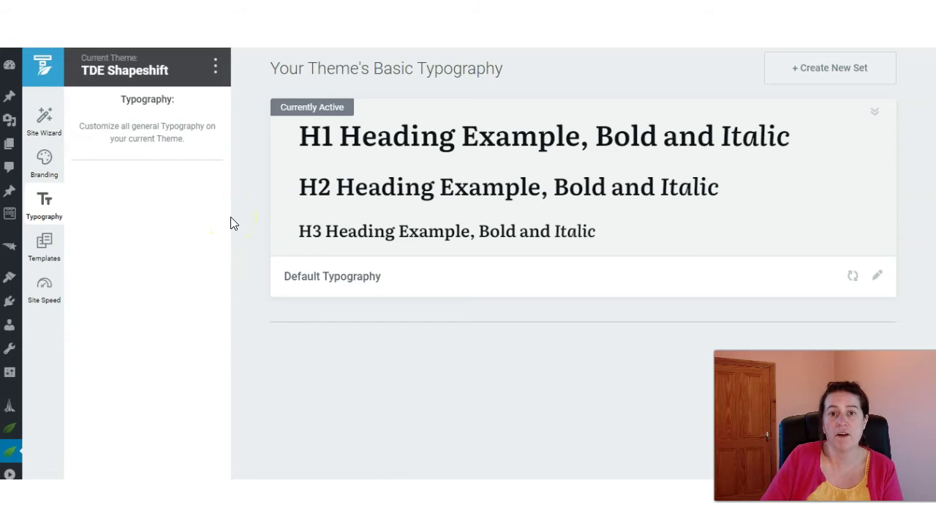
left_click(352, 193)
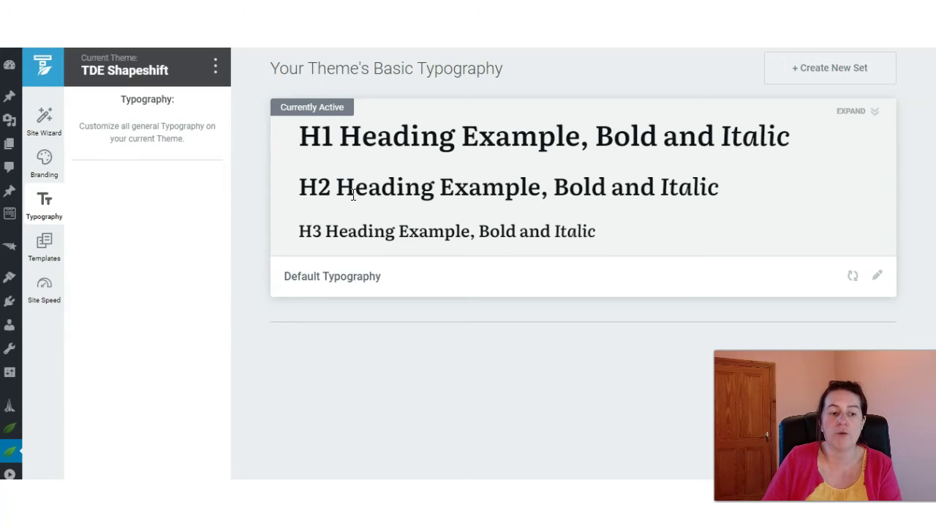
- Browse the theme's single content and list template cards in the Templates list
left_click(211, 213)
left_click(53, 251)
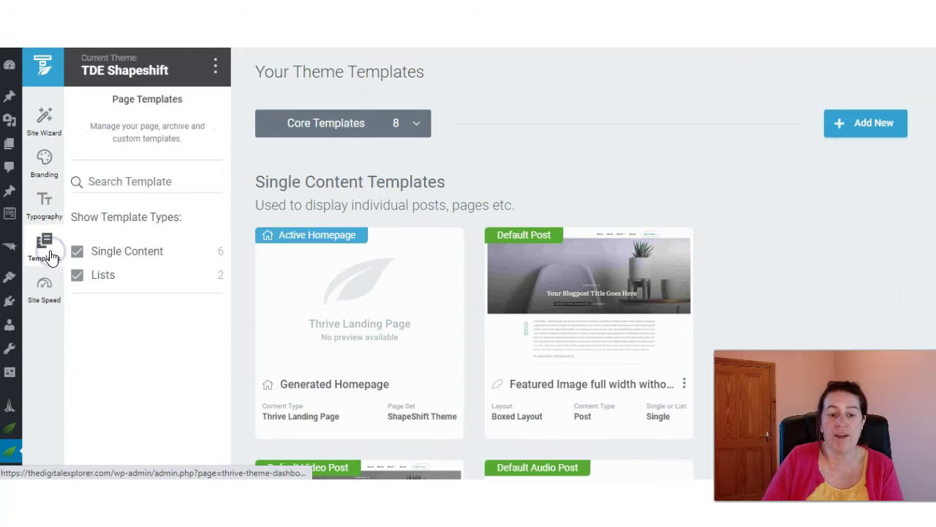
scroll(434, 205, "down", 1)
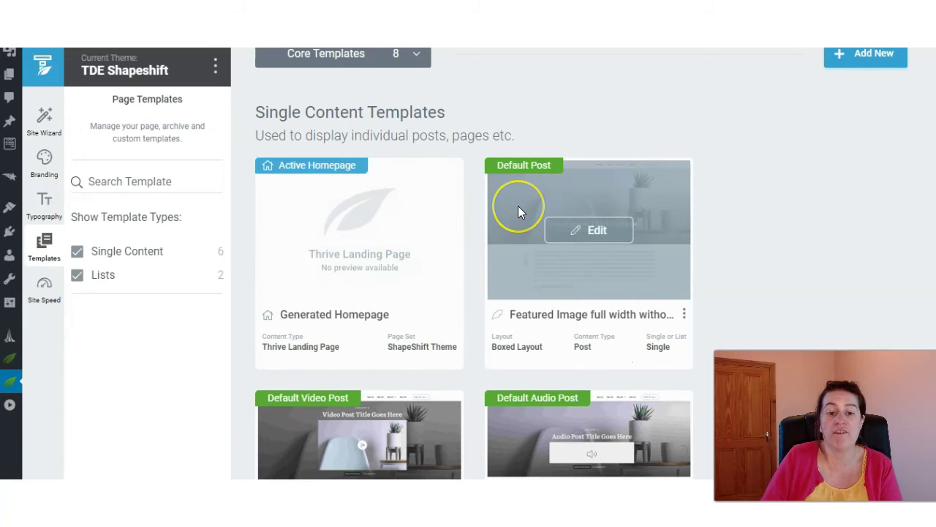
scroll(518, 211, "down", 4)
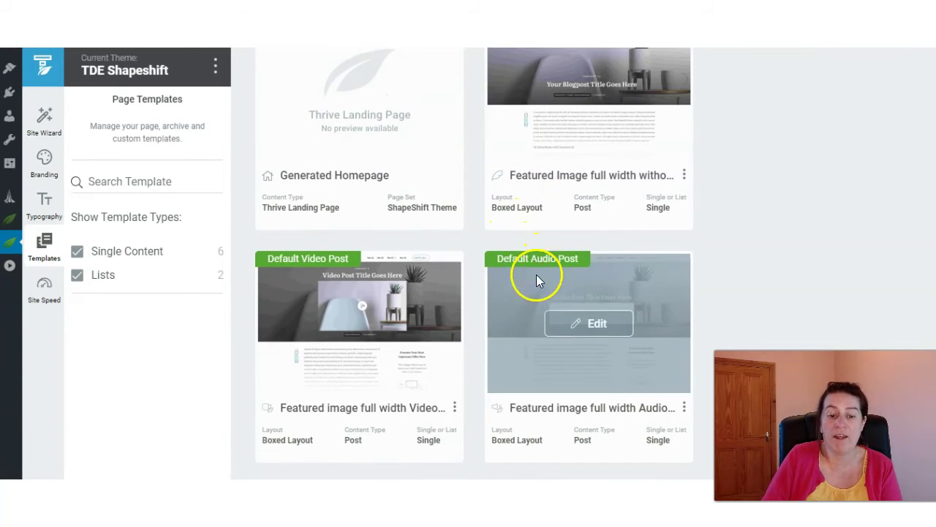
scroll(373, 301, "down", 4)
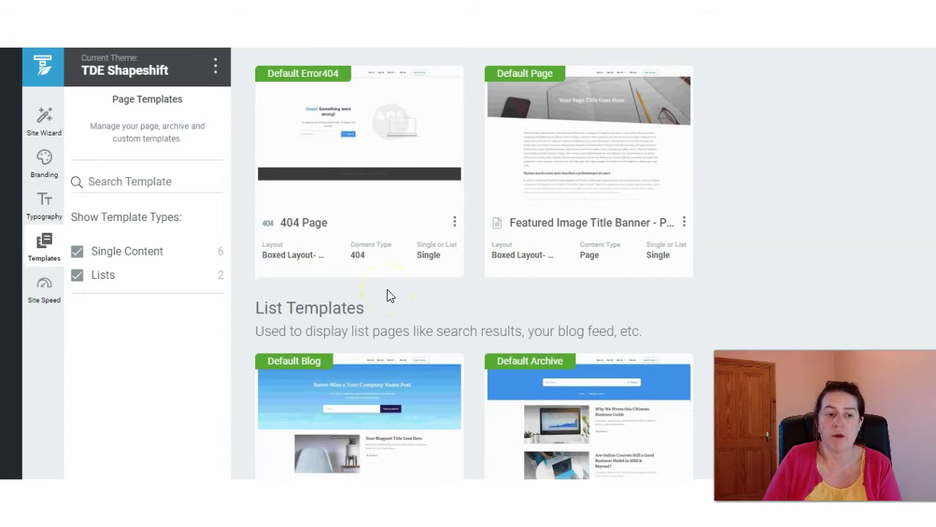
- View the Site Speed performance checklist, then launch the Shapeshift demo preview
left_click(44, 245)
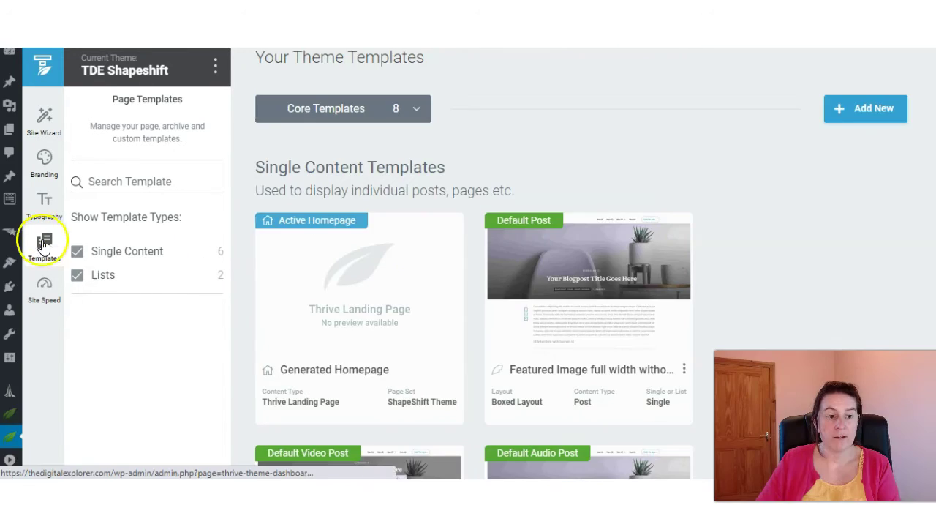
left_click(50, 299)
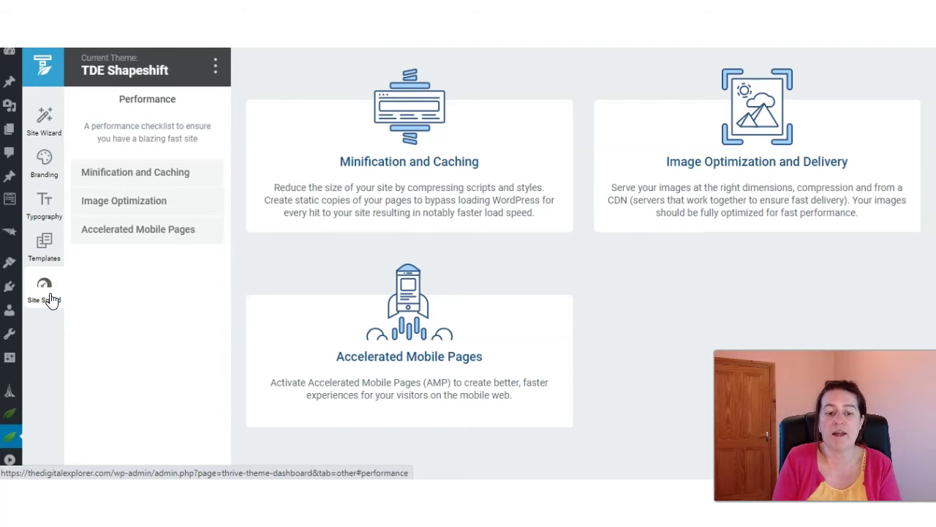
left_click(481, 275)
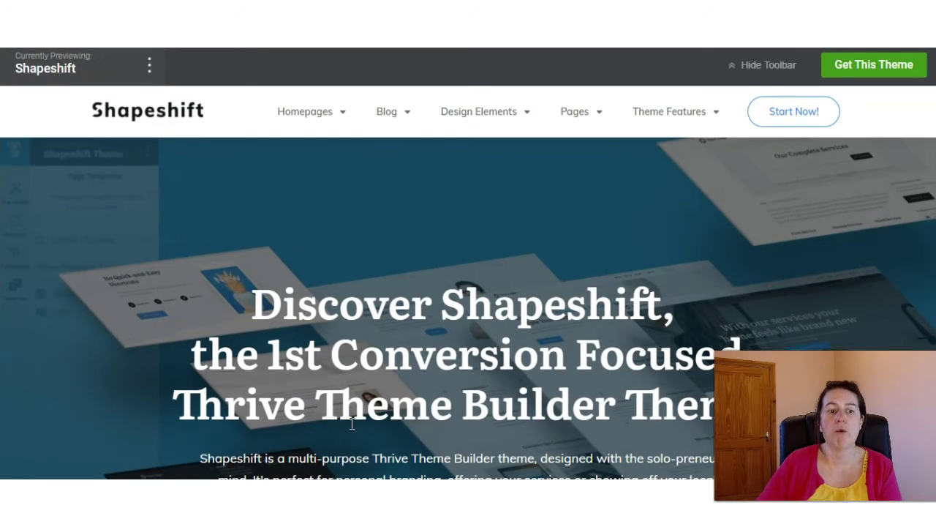
- Scroll down through the Shapeshift demo page and back up to the top
scroll(403, 286, "down", 10)
scroll(350, 322, "down", 15)
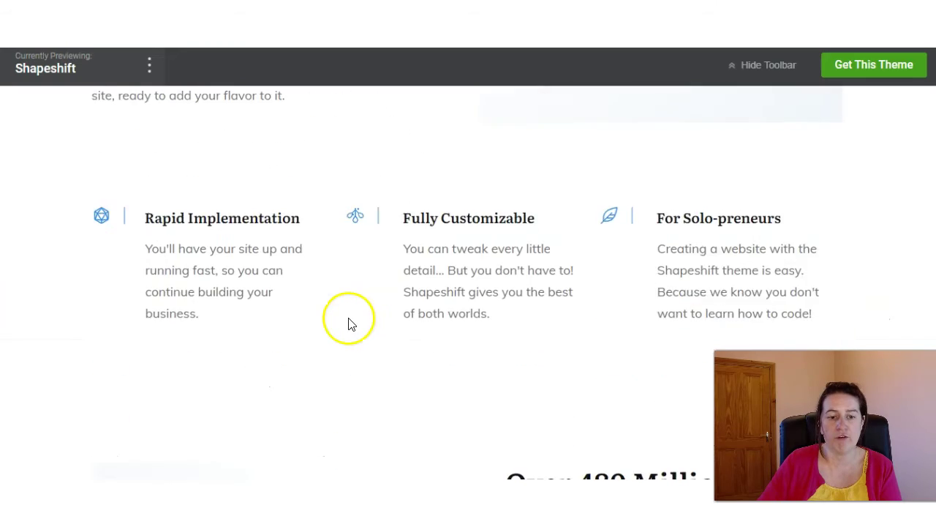
scroll(352, 322, "down", 15)
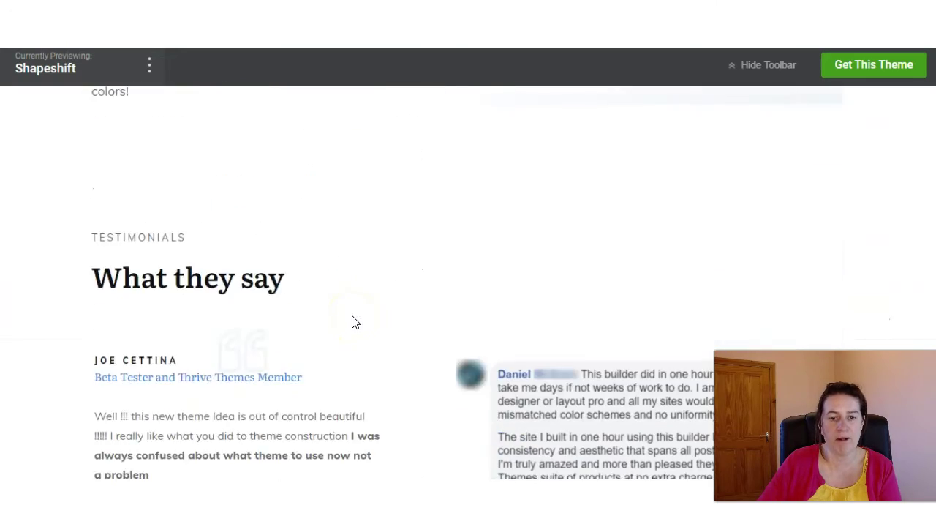
scroll(353, 317, "down", 4)
scroll(355, 303, "up", 8)
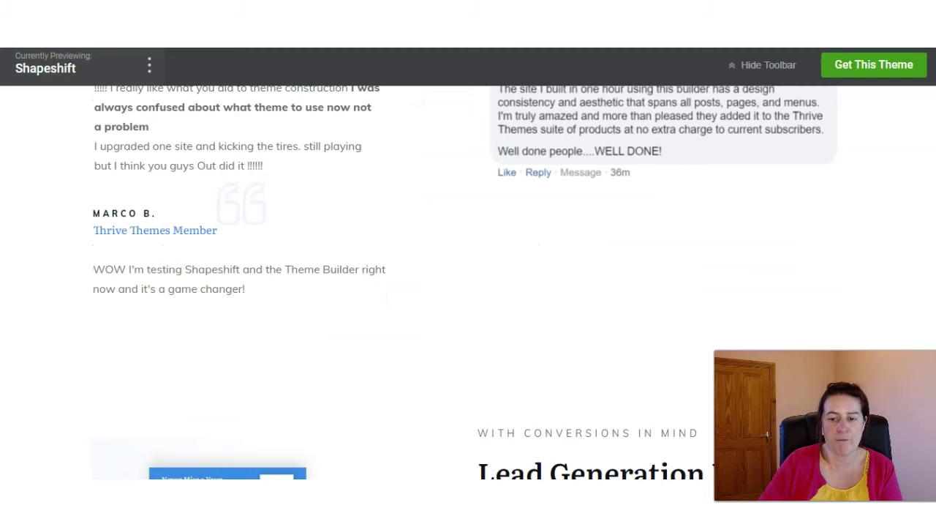
scroll(356, 303, "up", 20)
- Check the Homepages and Blog menu options, then return to the WordPress Dashboard
mouse_move(320, 114)
mouse_move(387, 119)
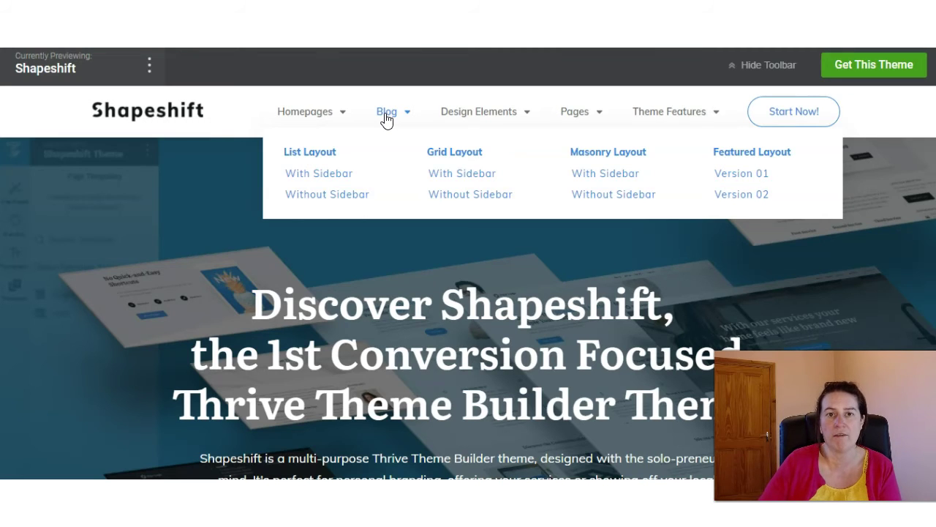
left_click(508, 272)
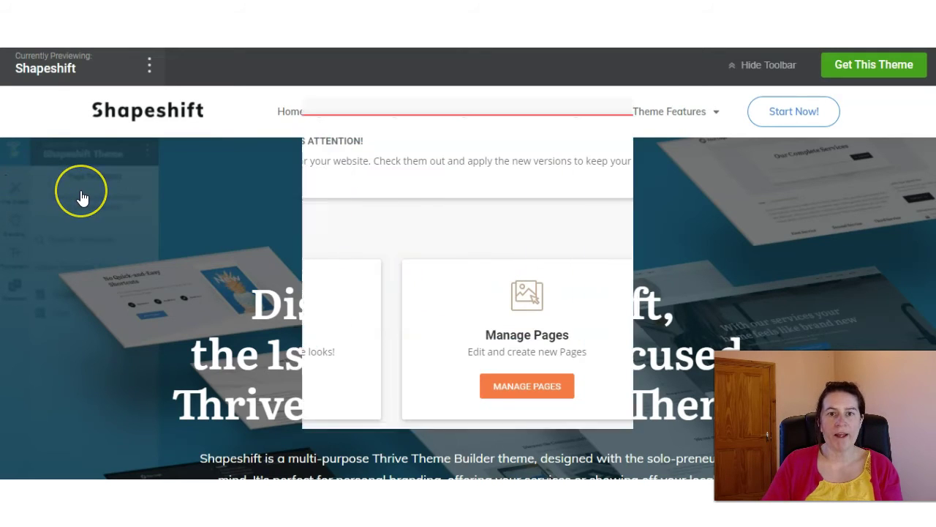
mouse_move(80, 198)
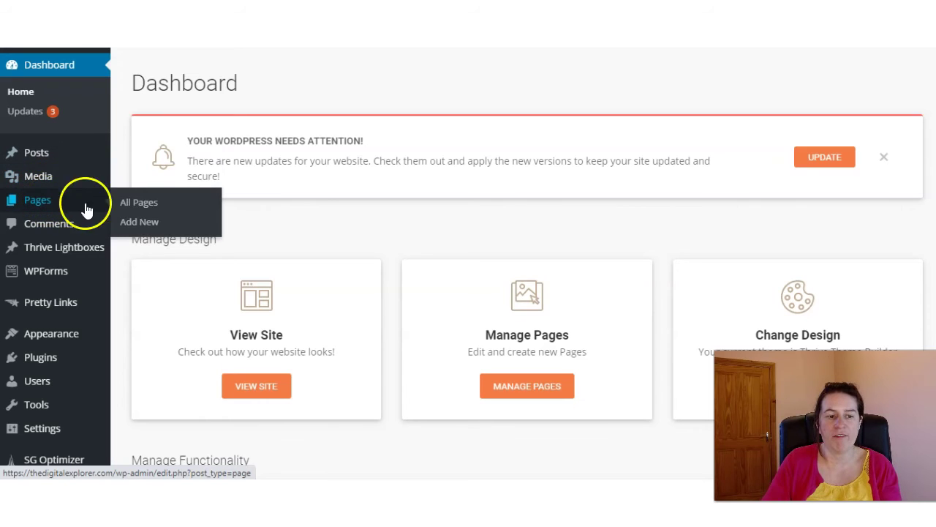
- Go to All Pages and find the Thrive Test Page to edit with Thrive Architect
left_click(125, 204)
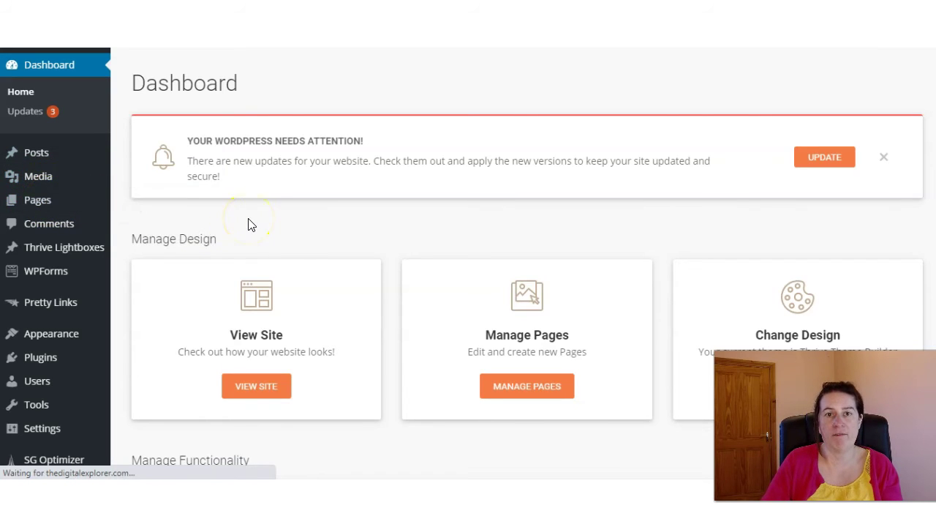
scroll(248, 223, "down", 5)
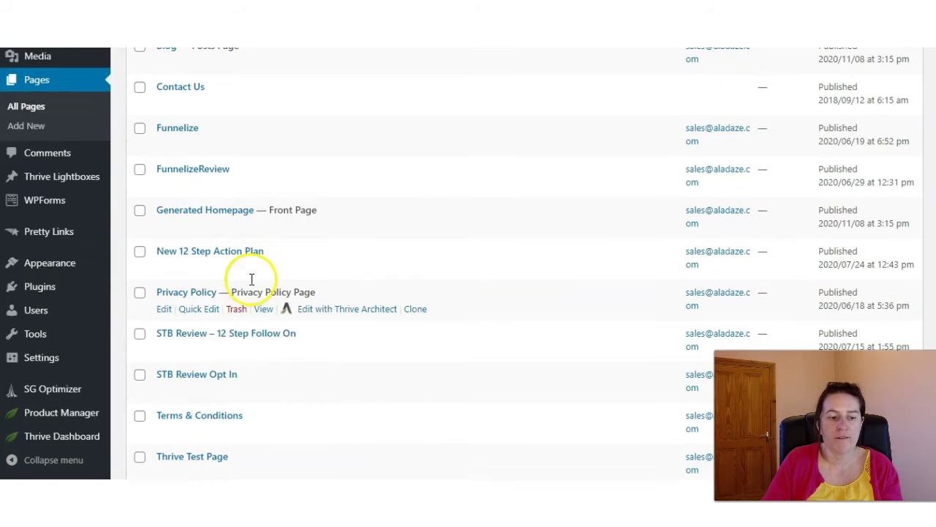
mouse_move(195, 327)
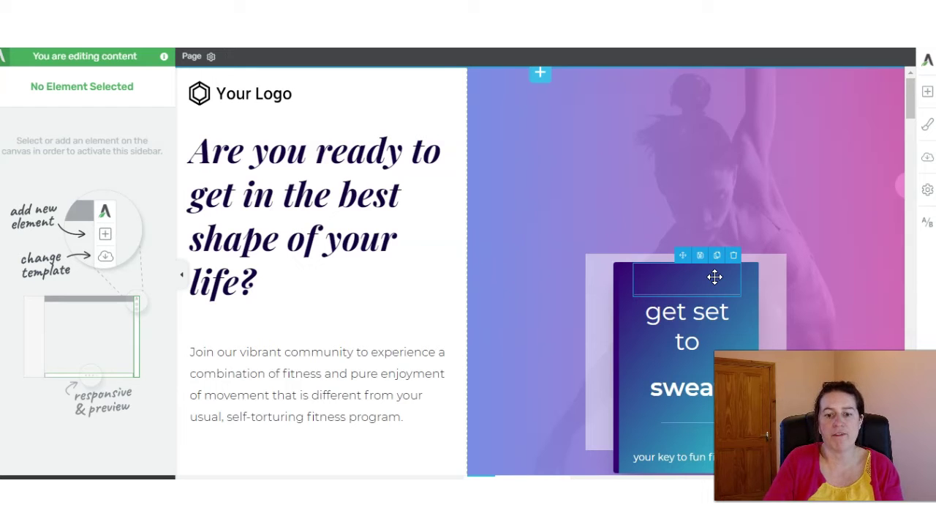
- Bring up the template chooser for the Thrive Test Page via Change Template
scroll(633, 339, "down", 5)
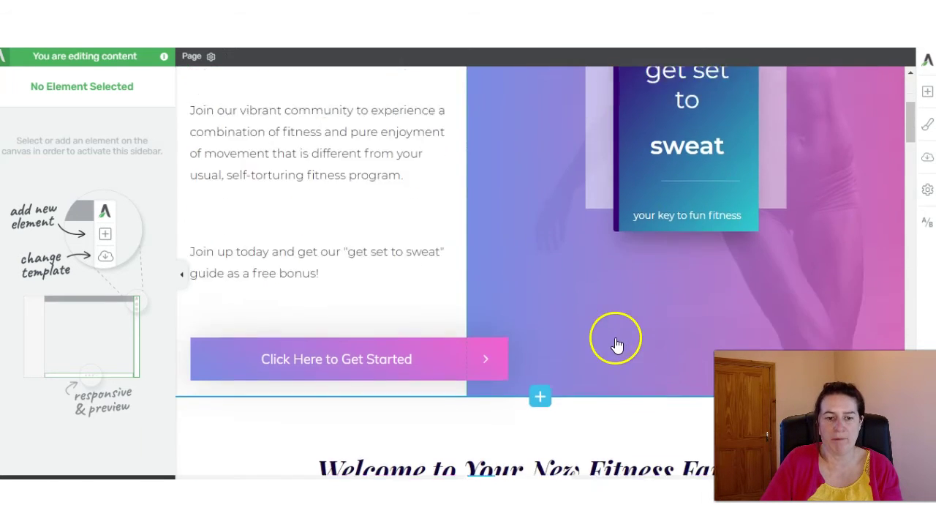
scroll(618, 344, "up", 5)
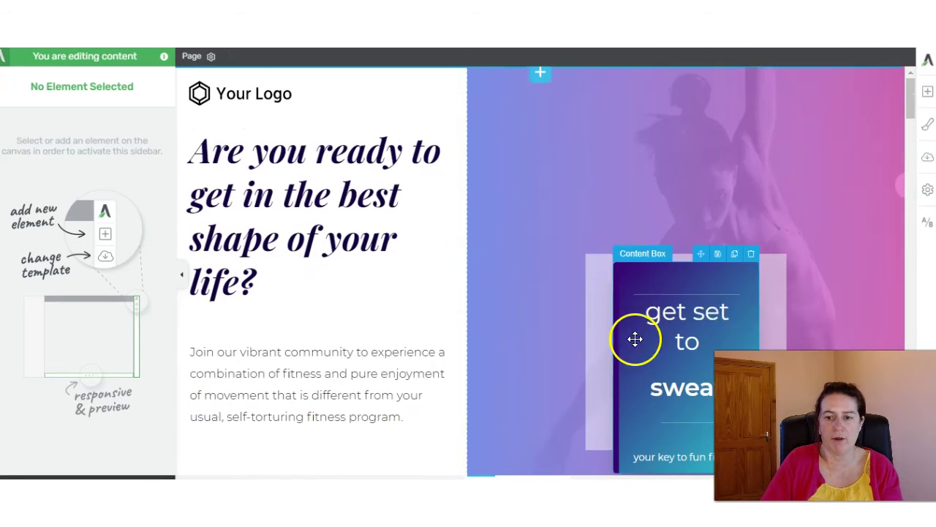
left_click(927, 158)
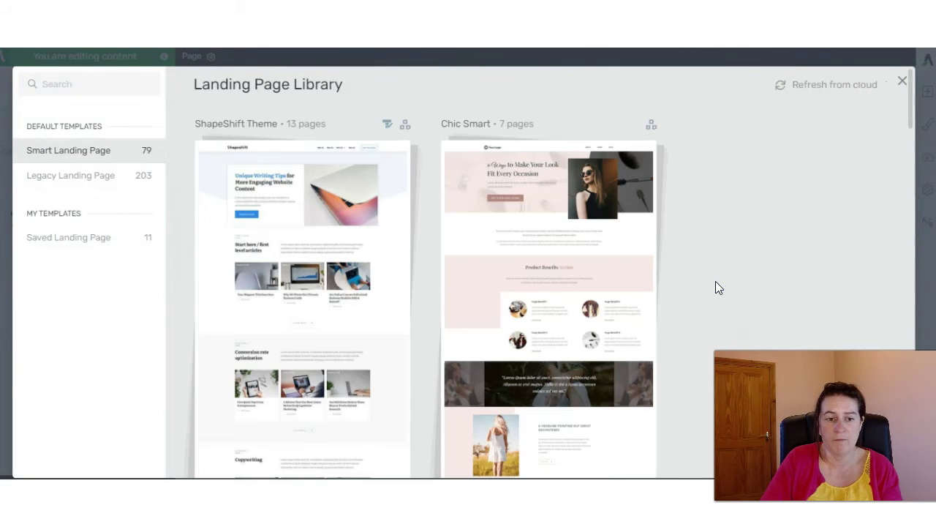
- Choose Pre-built Landing Page and look through the Chic Smart set's seven templates
left_click(435, 249)
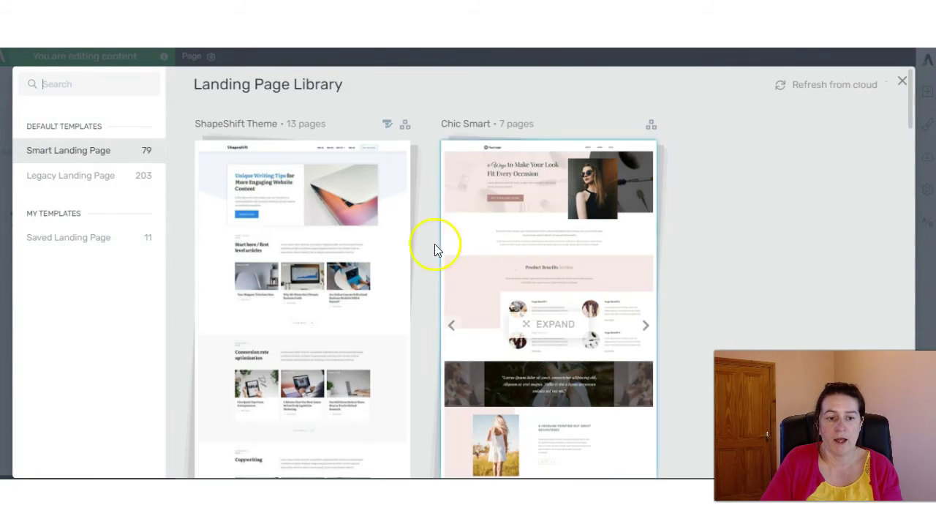
left_click(75, 159)
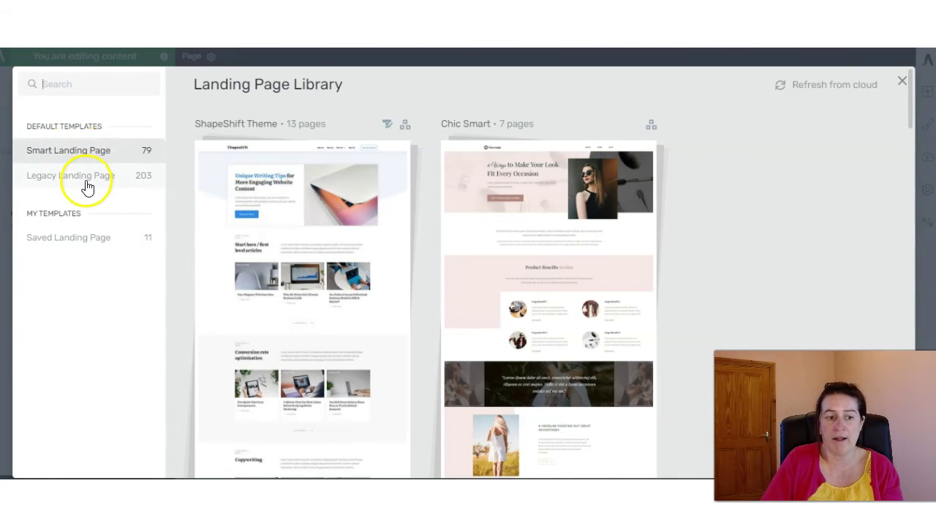
mouse_move(237, 307)
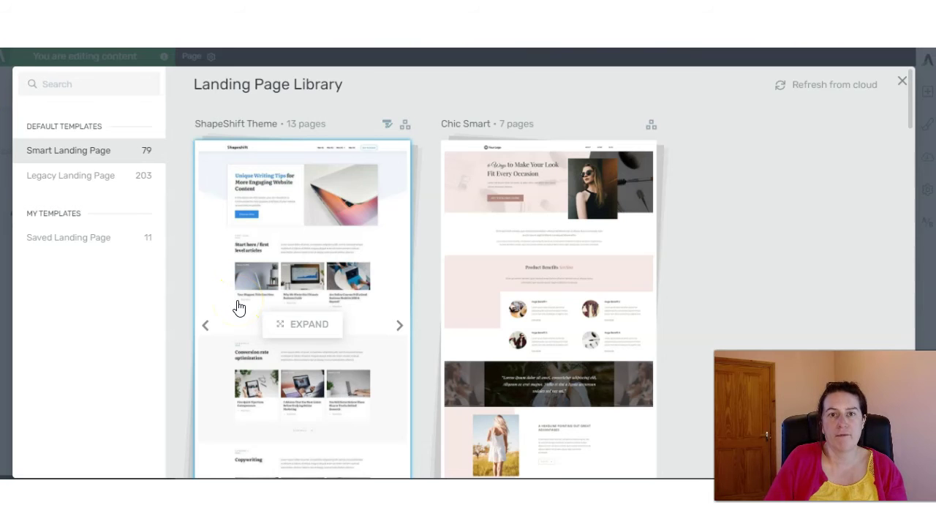
scroll(413, 237, "down", 8)
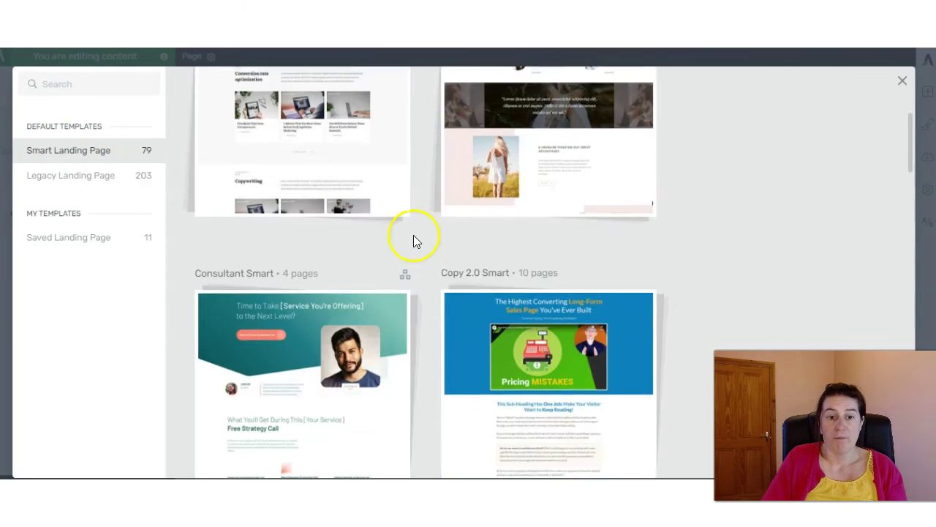
scroll(413, 236, "up", 10)
mouse_move(497, 268)
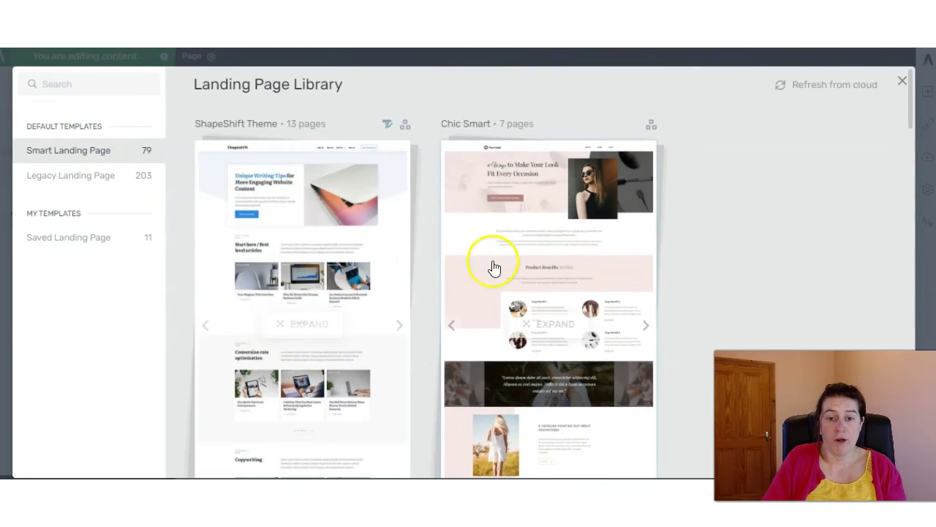
left_click(521, 240)
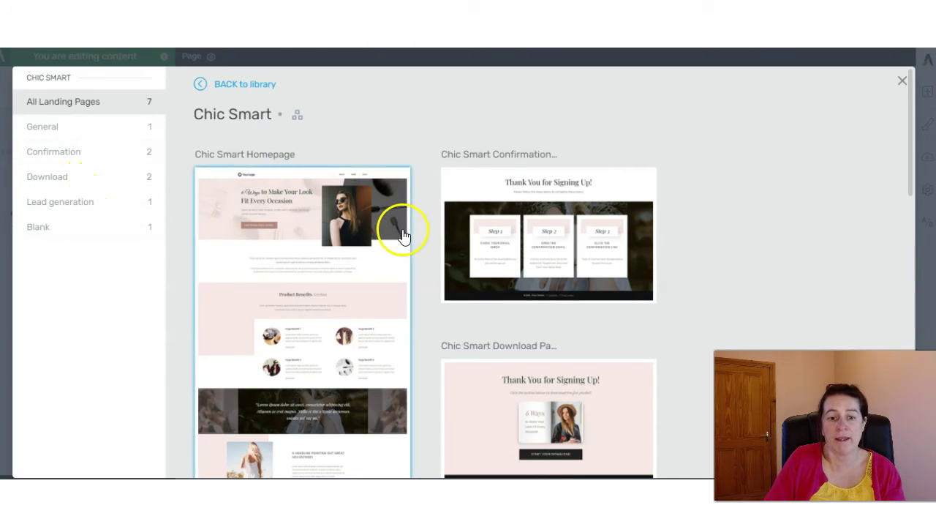
scroll(439, 256, "down", 1)
scroll(464, 293, "down", 10)
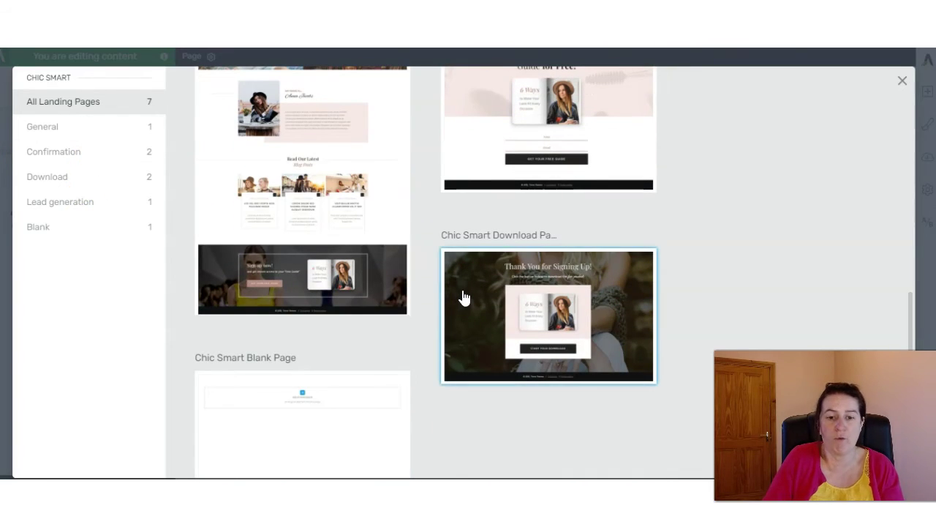
- Apply the Chic Smart Homepage template and scroll through the loaded page
left_click(291, 166)
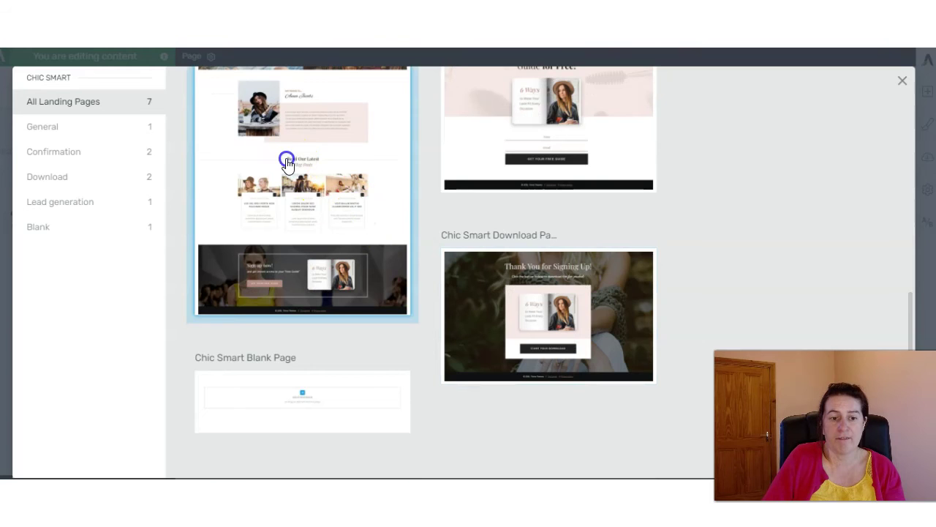
scroll(583, 225, "down", 2)
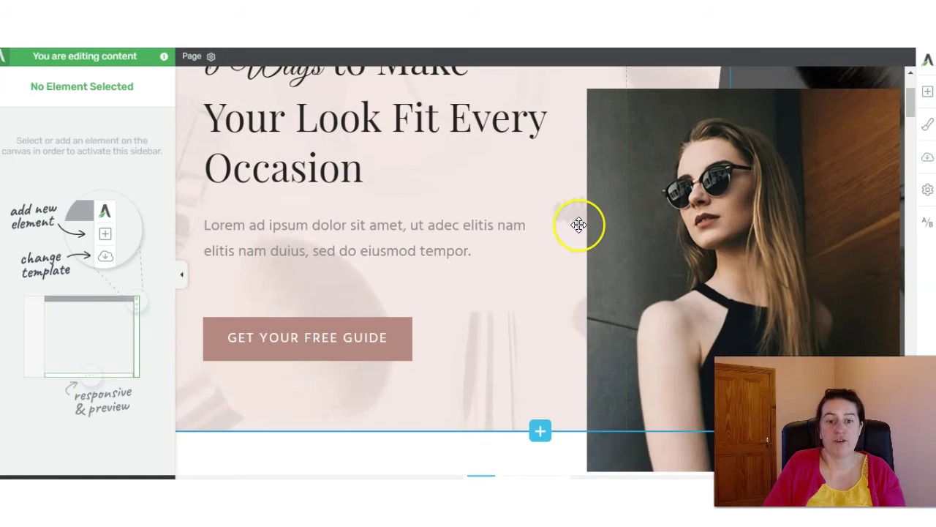
scroll(586, 223, "down", 4)
scroll(589, 222, "down", 12)
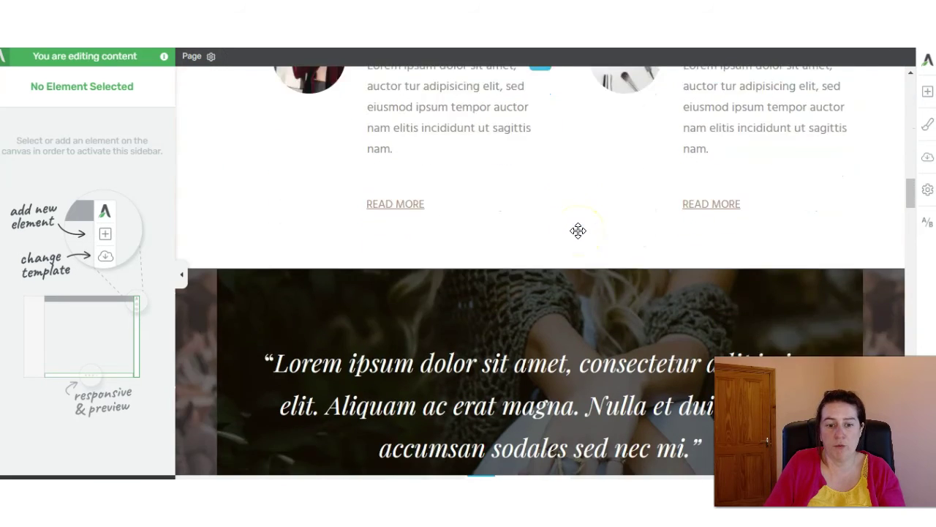
scroll(578, 231, "down", 8)
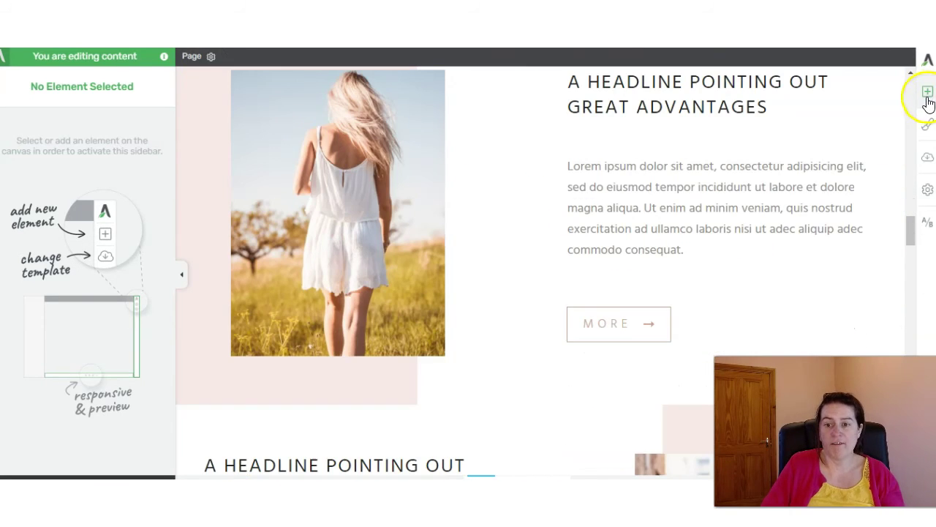
- Browse the full list of elements that can be added to the page
left_click(926, 98)
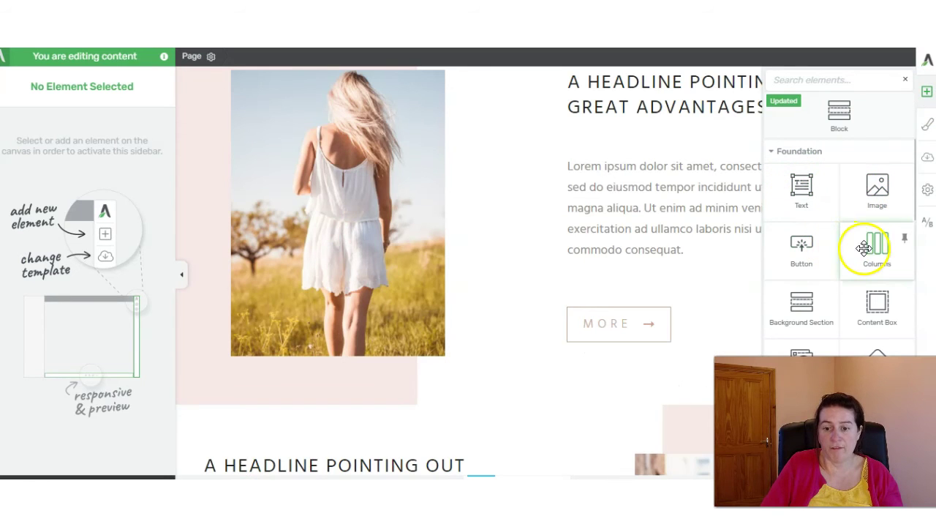
scroll(865, 247, "down", 3)
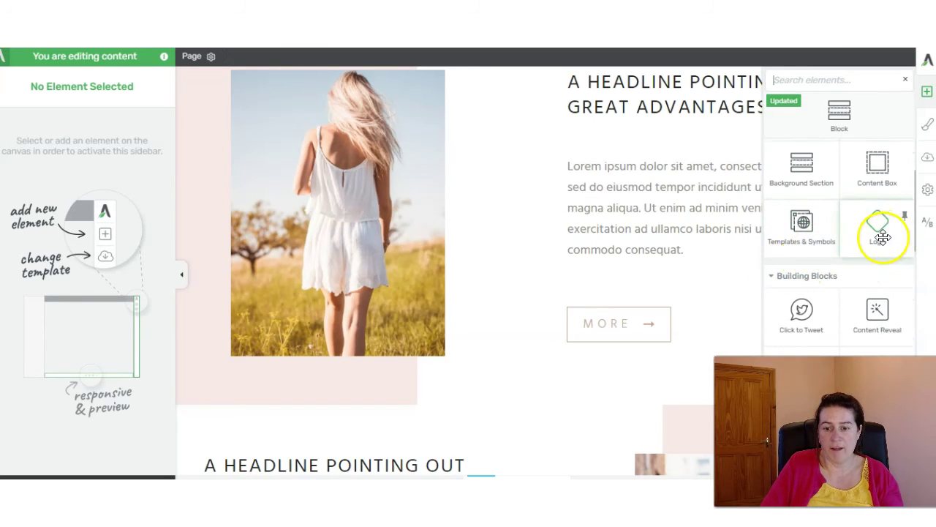
scroll(866, 233, "down", 3)
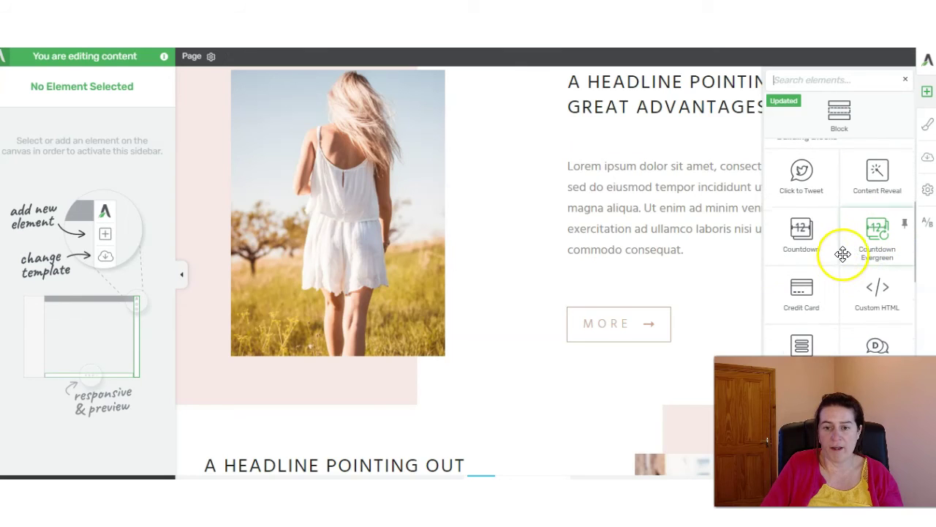
scroll(841, 256, "down", 4)
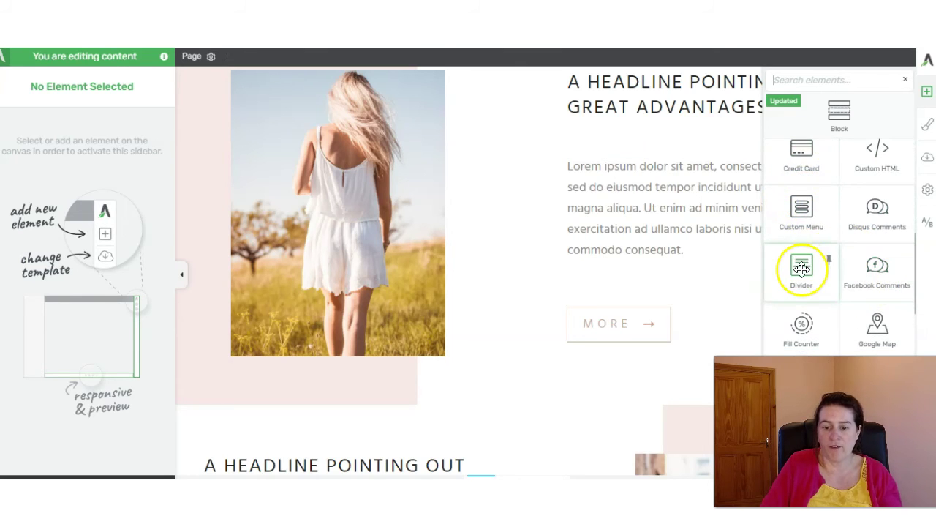
scroll(802, 269, "down", 1)
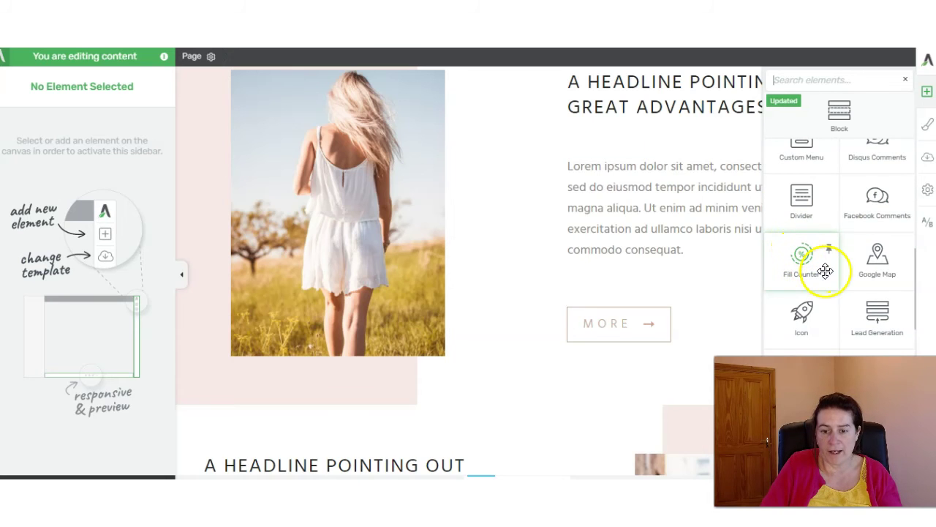
scroll(870, 293, "down", 1)
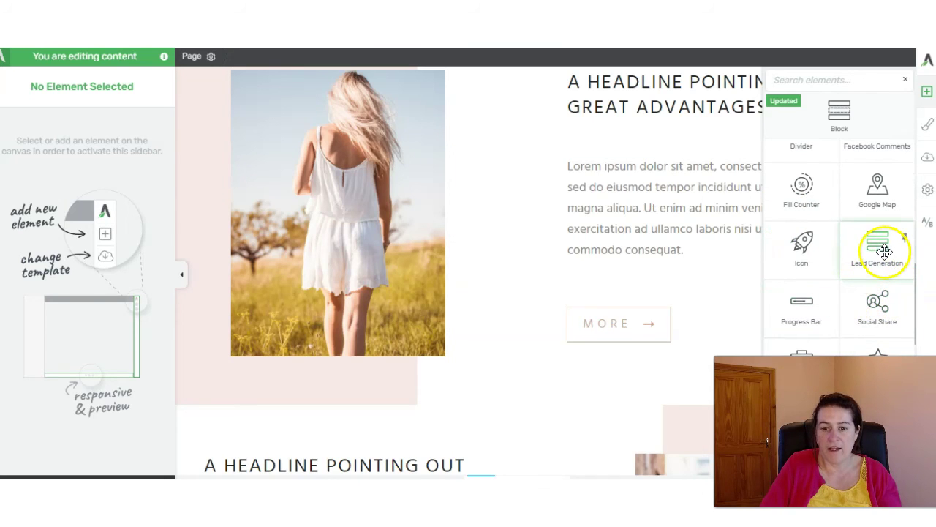
scroll(881, 254, "down", 2)
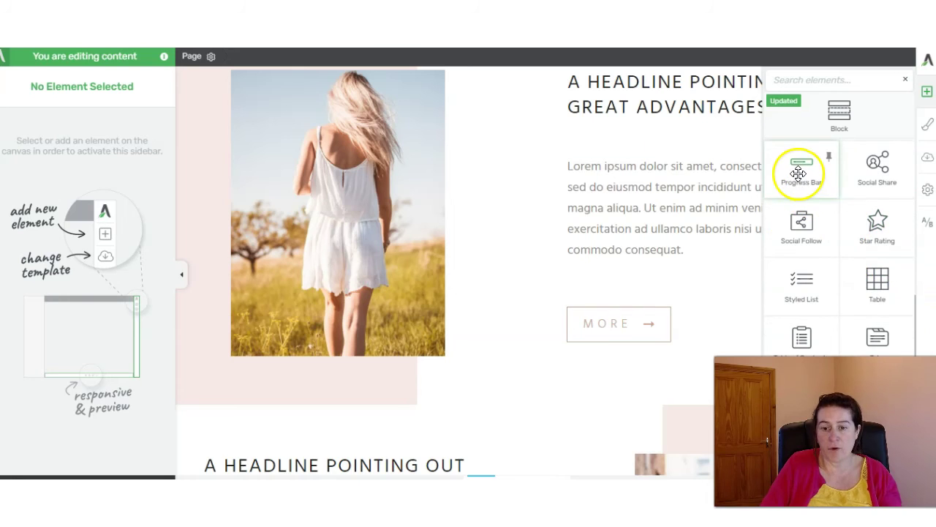
scroll(814, 212, "down", 5)
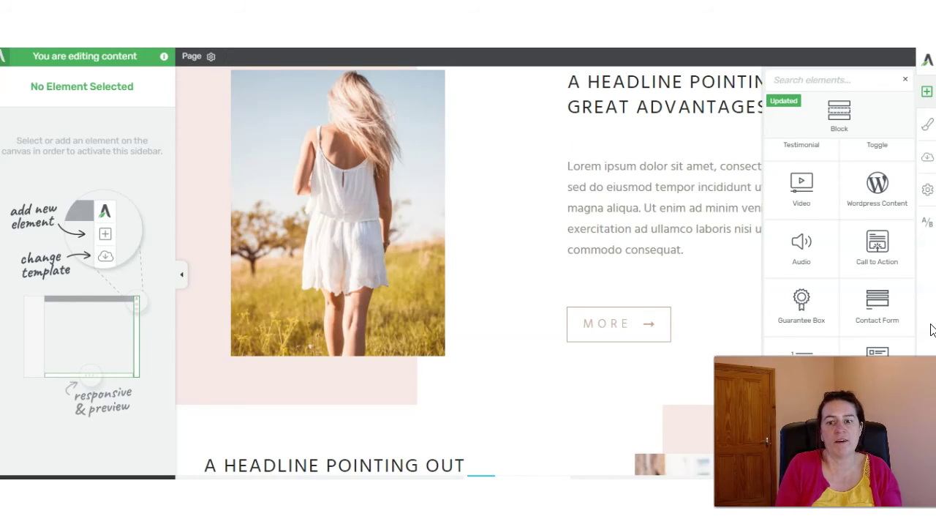
- Move the field photo down and to the left on the page
left_click(574, 347)
left_click_drag(414, 200, 413, 199)
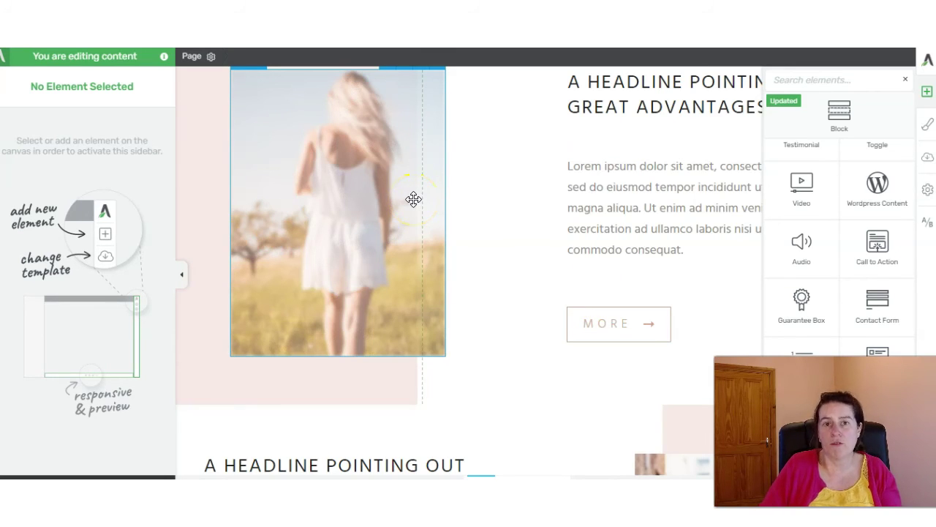
left_click_drag(413, 199, 290, 298)
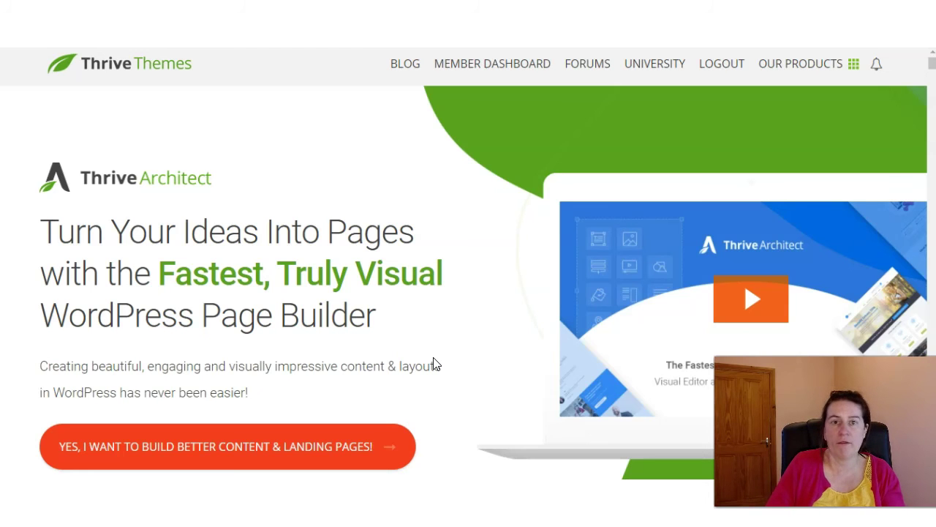
- Scroll the Thrive Architect sales page past its feature sections to the FAQ
scroll(431, 364, "down", 10)
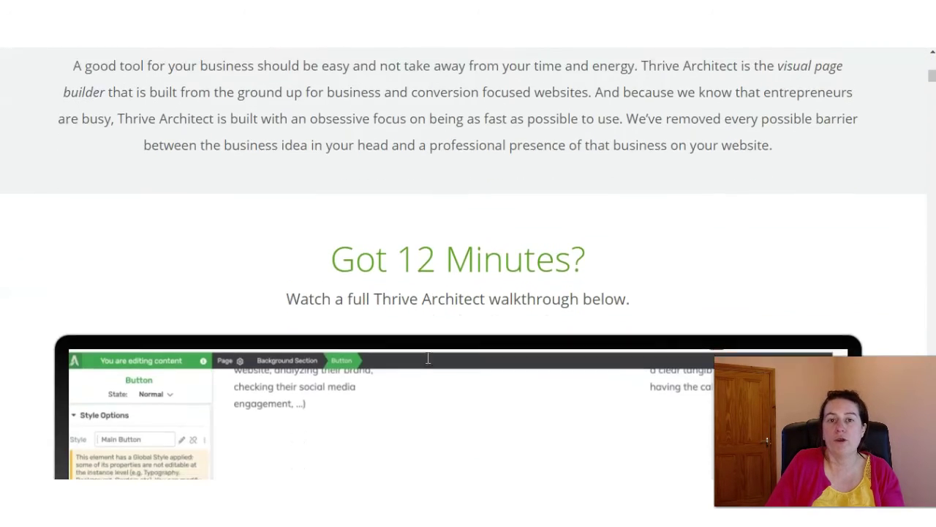
scroll(427, 360, "down", 10)
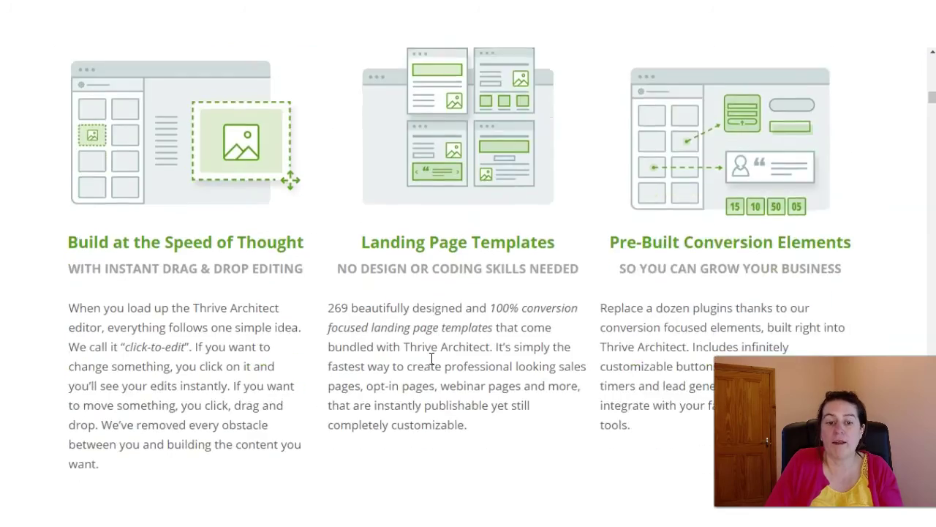
scroll(424, 362, "down", 15)
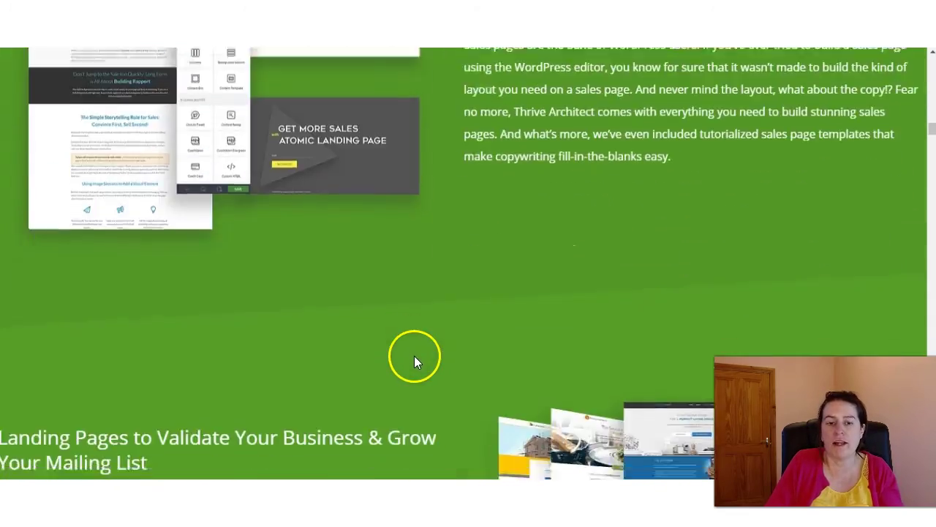
scroll(414, 359, "down", 15)
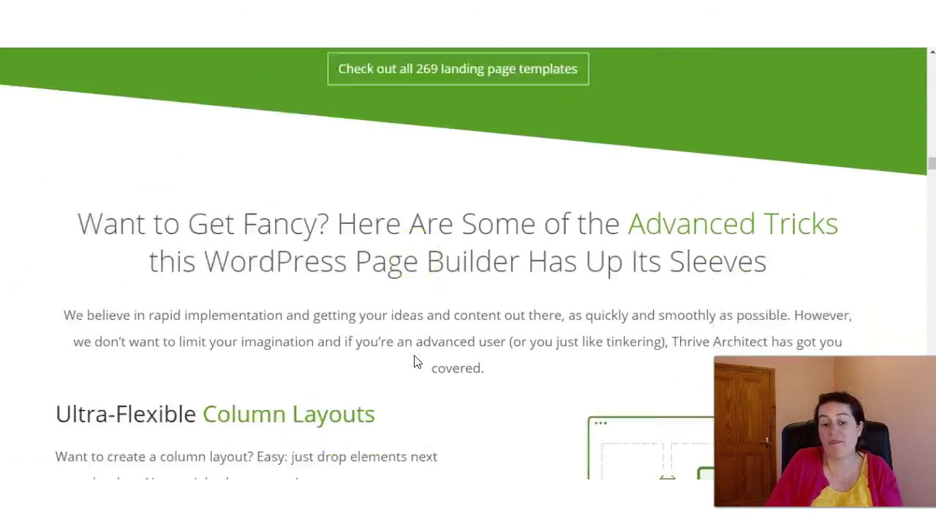
scroll(416, 359, "down", 15)
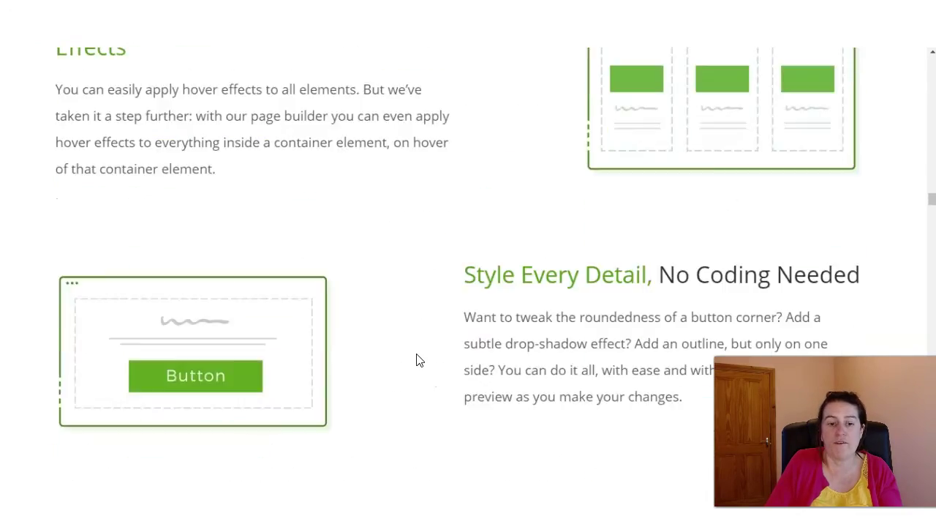
scroll(416, 356, "down", 10)
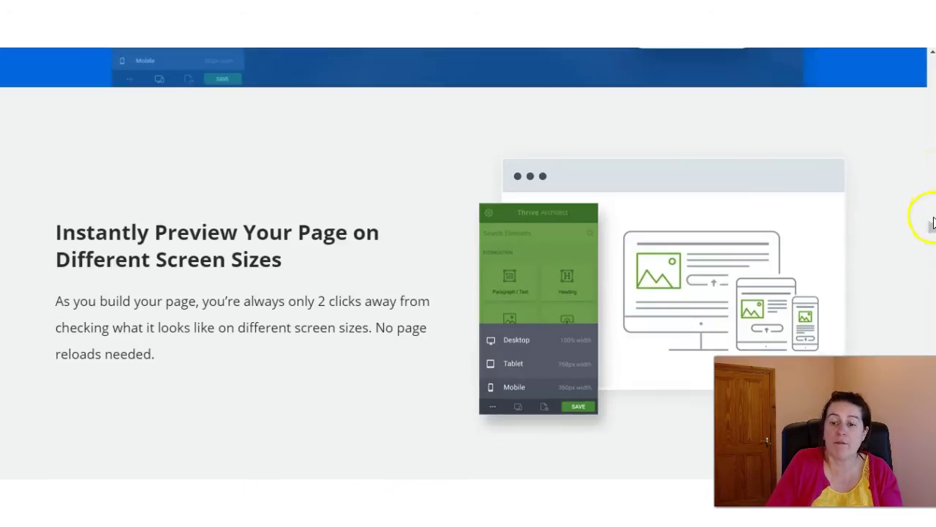
left_click_drag(931, 221, 931, 285)
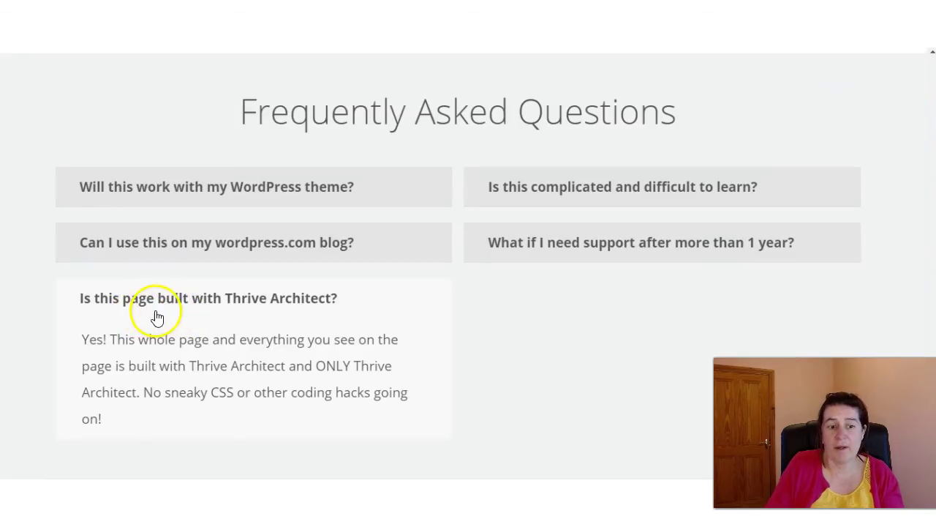